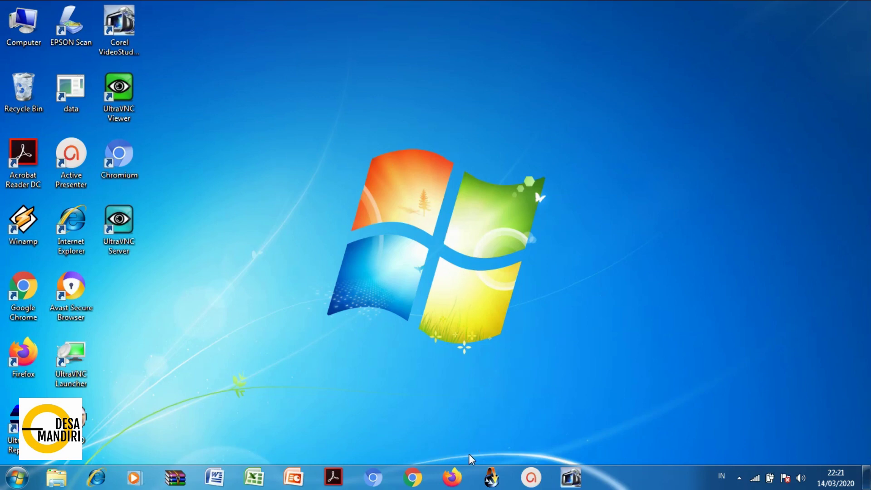
Step: Open the siskeudes-lebakkab.simdacloud.id portal in Chrome from the 'sis' address-bar suggestion
{"action": "left_click", "coordinate": [412, 477]}
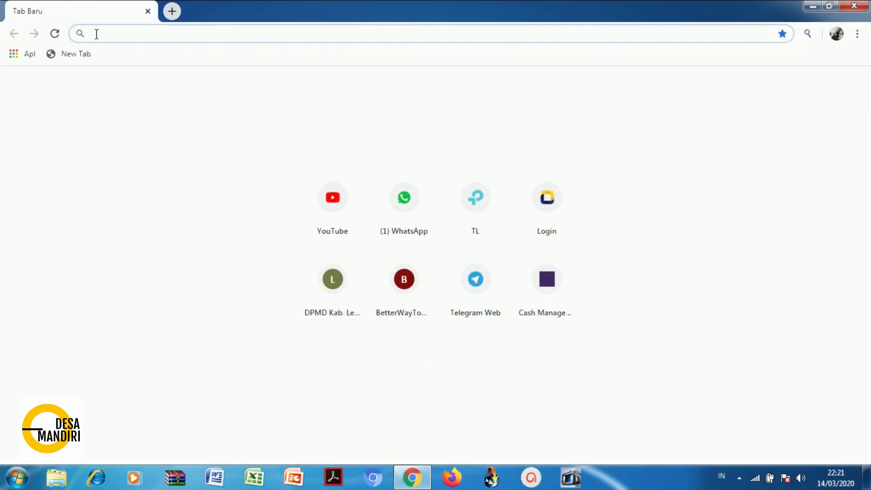
{"action": "type", "text": "sis"}
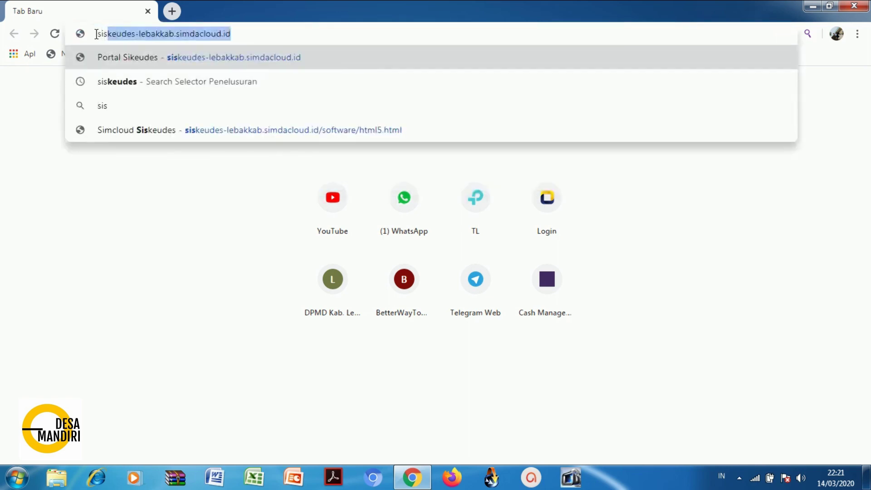
{"action": "key", "text": "Return"}
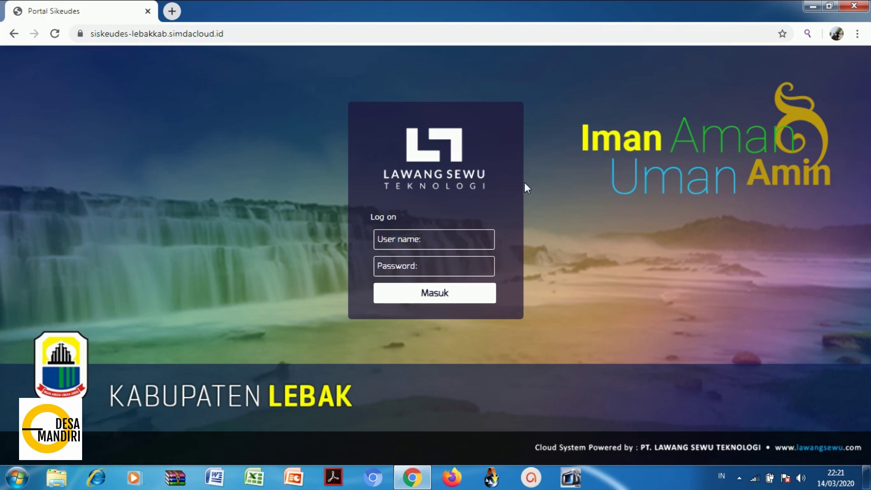
Step: Sign in to Simcloud Siskeudes with the account's username and password
{"action": "left_click", "coordinate": [403, 235]}
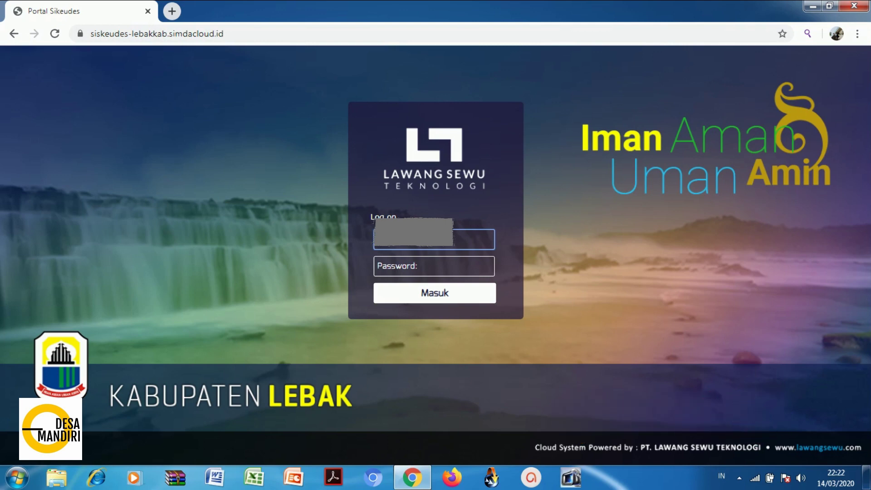
{"action": "left_click", "coordinate": [434, 266]}
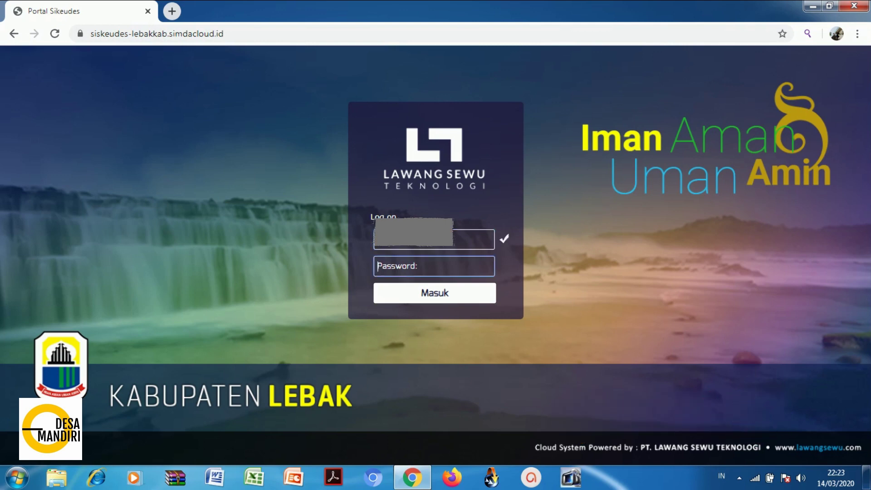
{"action": "type", "text": "****"}
{"action": "left_click", "coordinate": [432, 294]}
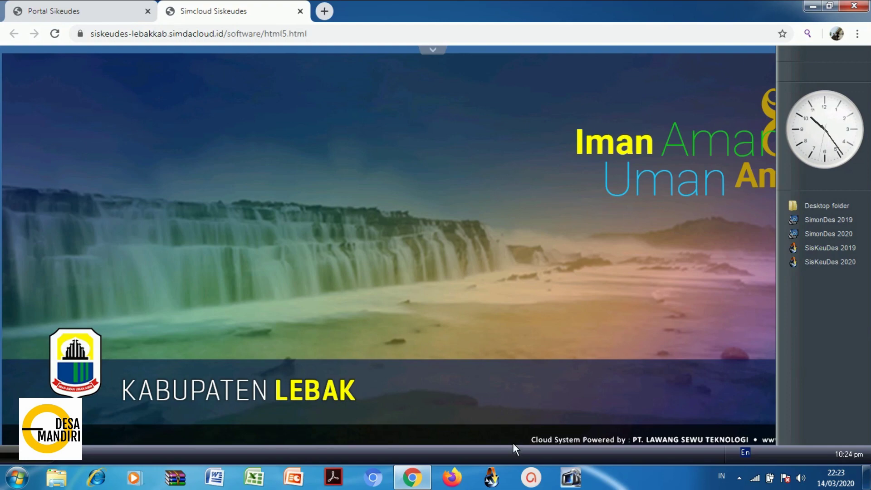
Step: Bring up local SisKeuDes and launch cloud SisKeuDes 2020 from the portal's app list
{"action": "left_click", "coordinate": [501, 485]}
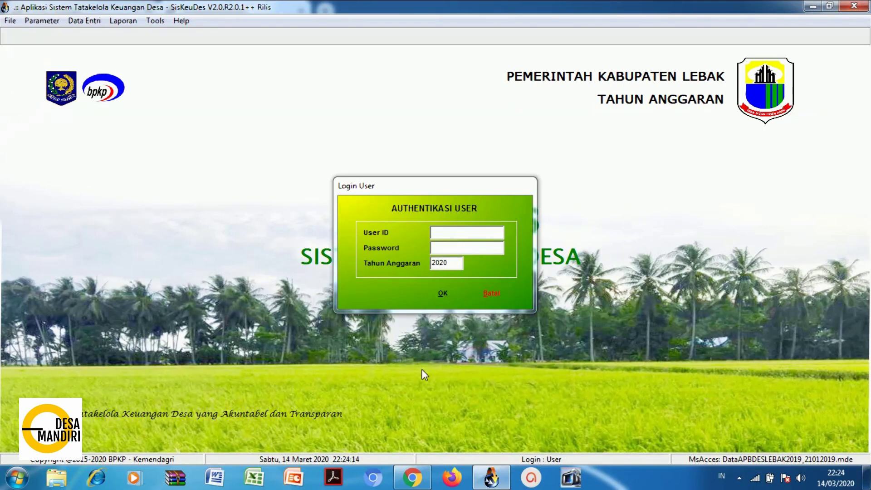
{"action": "left_click", "coordinate": [401, 479]}
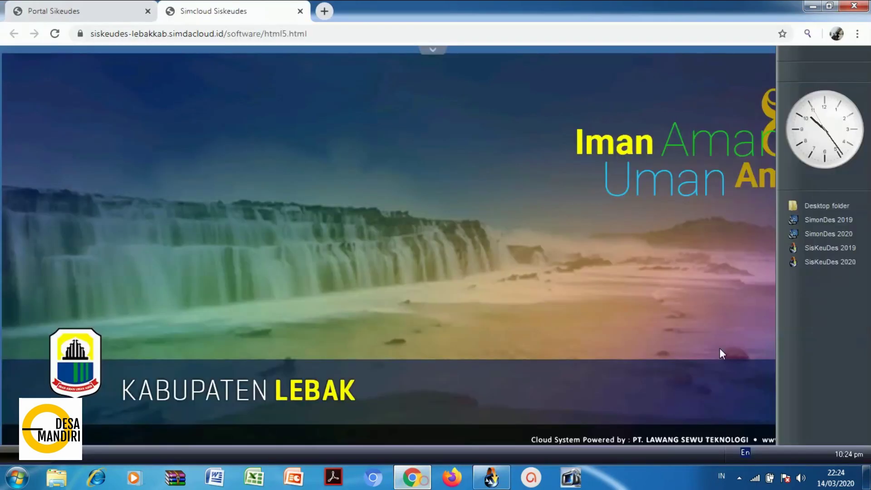
{"action": "left_click", "coordinate": [828, 268]}
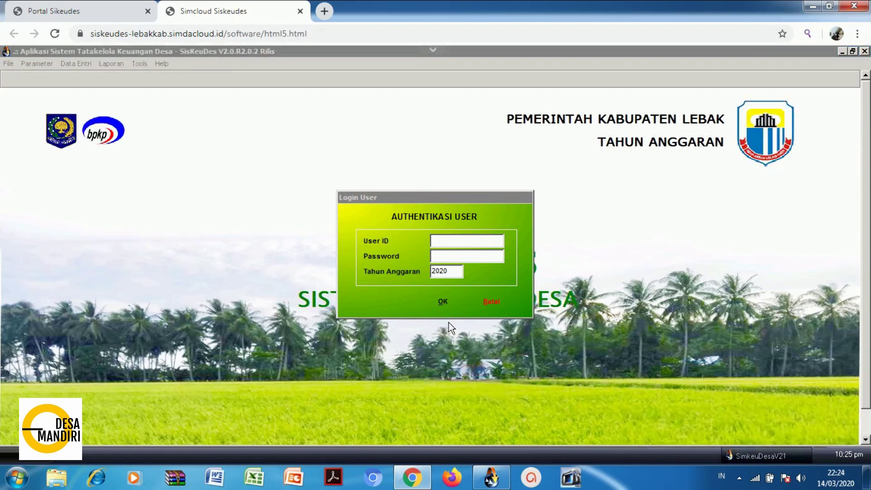
{"action": "left_click", "coordinate": [497, 483]}
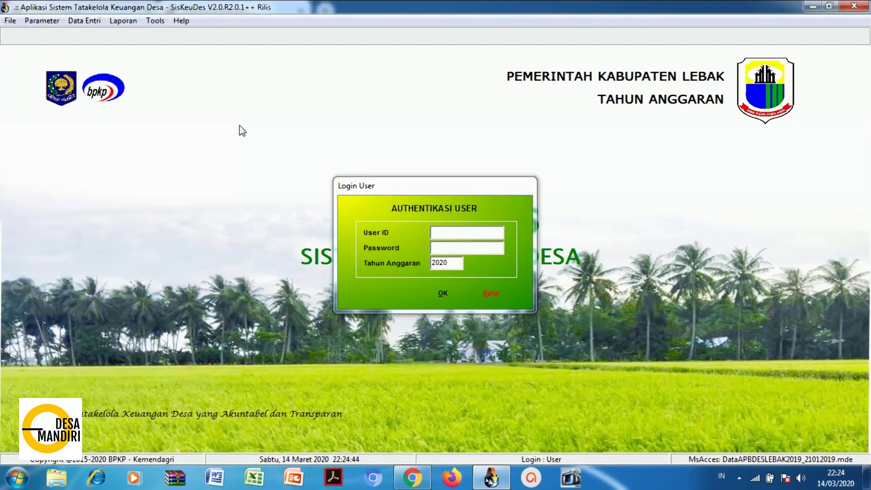
Step: Log into cloud SisKeuDes for budget year 2020 with the user ID and password
{"action": "left_click", "coordinate": [412, 478]}
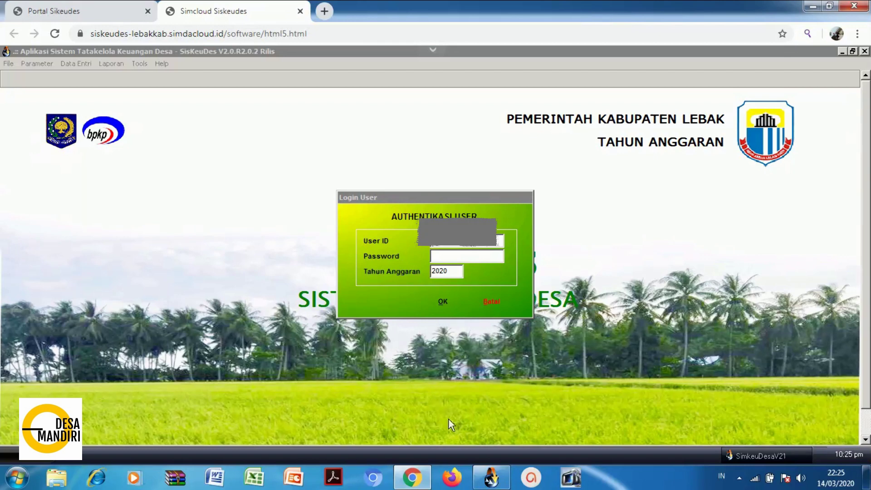
{"action": "left_click", "coordinate": [454, 245]}
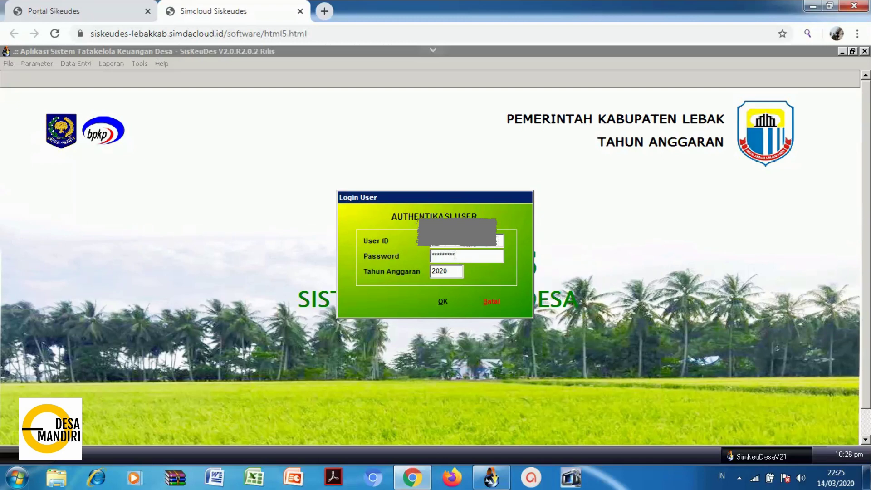
{"action": "left_click", "coordinate": [446, 301]}
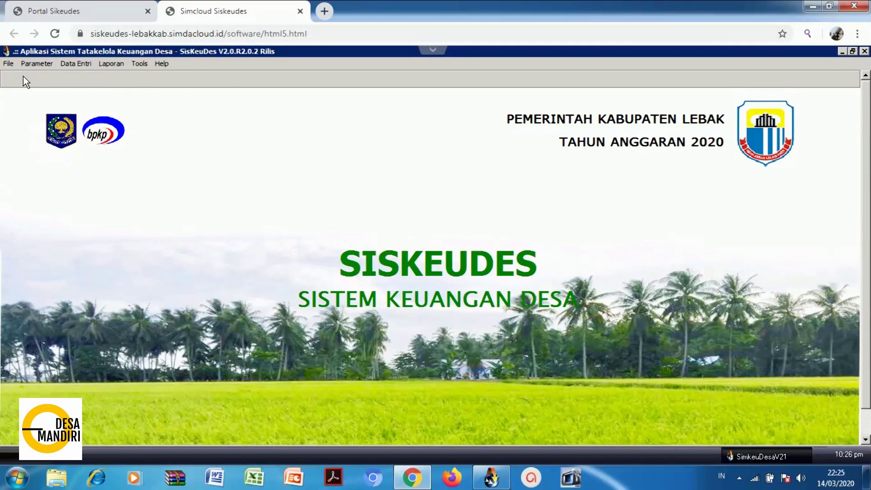
Step: Log into local SisKeuDes with the budget year changed to 2019, then return to Chrome
{"action": "left_click", "coordinate": [492, 477]}
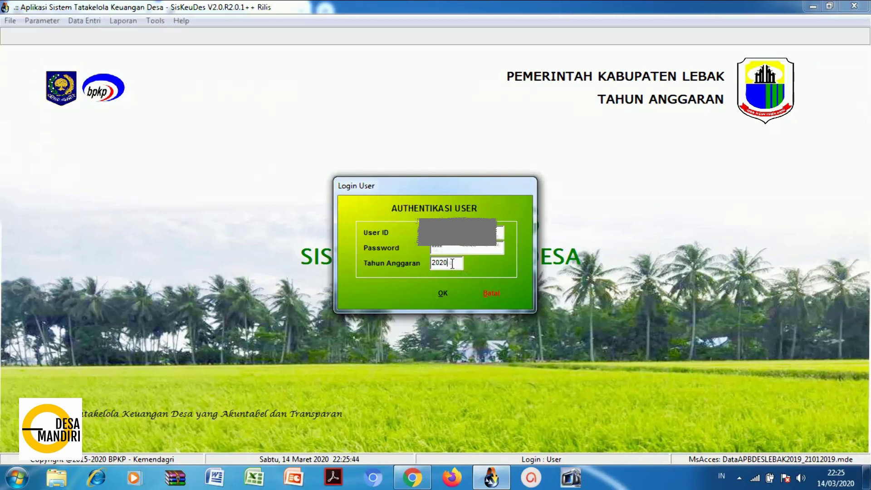
{"action": "key", "text": "BackSpace"}
{"action": "key", "text": "BackSpace"}
{"action": "type", "text": "19"}
{"action": "left_click", "coordinate": [430, 294]}
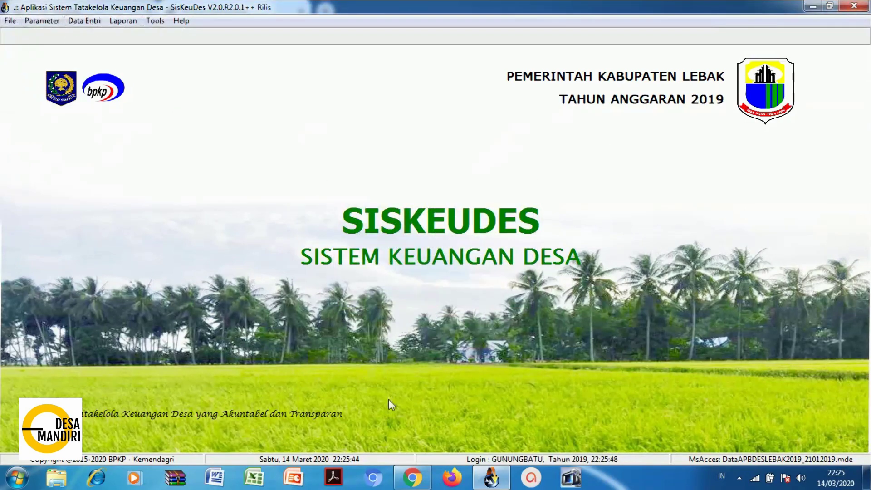
{"action": "left_click", "coordinate": [412, 477]}
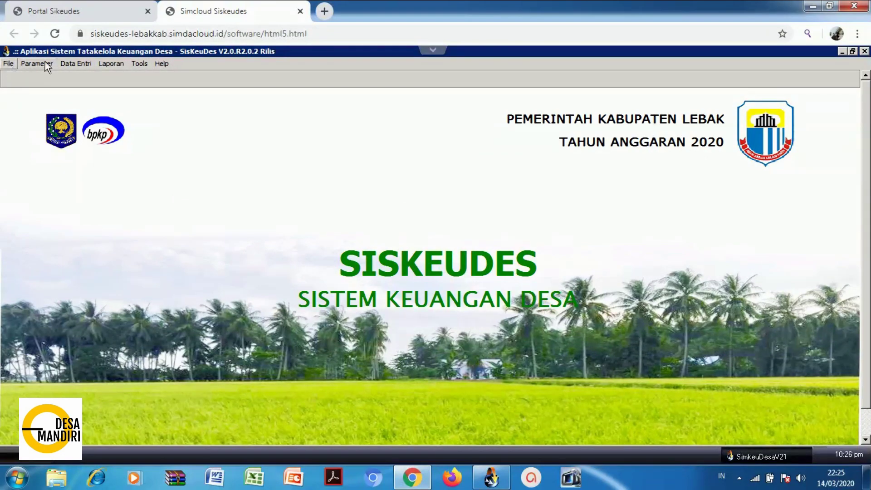
Step: Compare the File menus of cloud SisKeuDes 2020 and local SisKeuDes 2019
{"action": "left_click", "coordinate": [505, 482]}
{"action": "left_click", "coordinate": [413, 477]}
{"action": "left_click", "coordinate": [9, 64]}
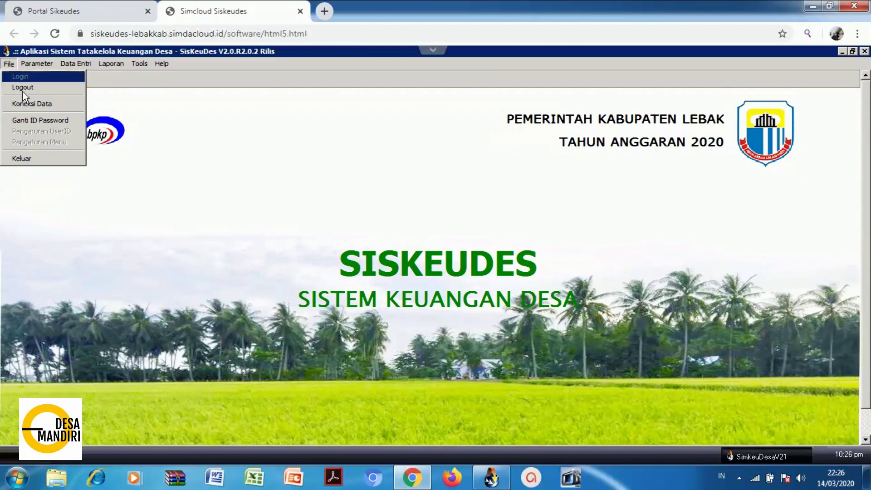
{"action": "left_click", "coordinate": [492, 478]}
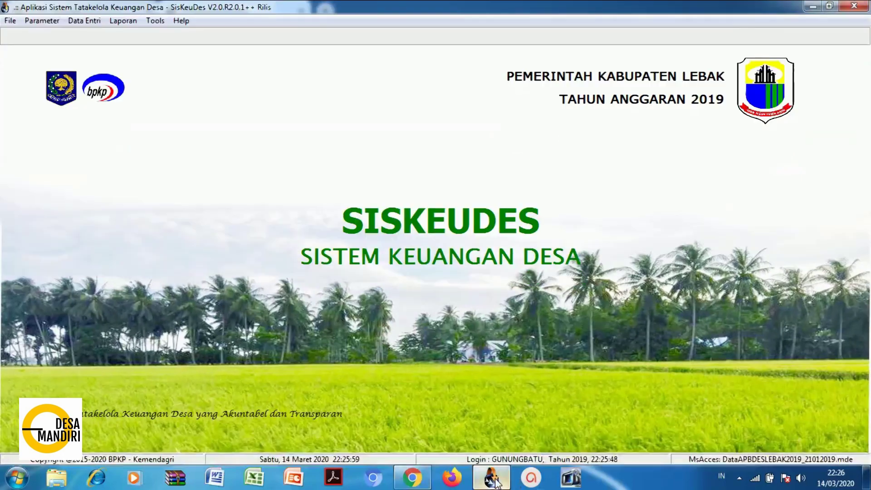
{"action": "left_click", "coordinate": [10, 20]}
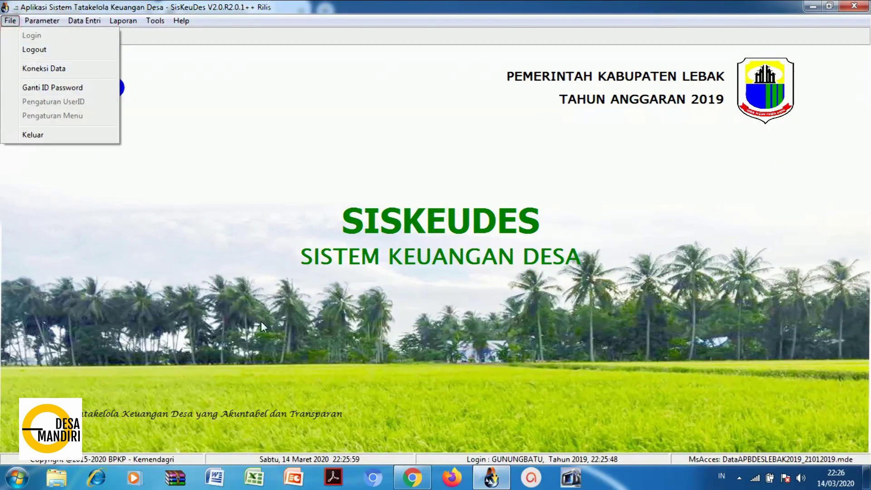
{"action": "left_click", "coordinate": [412, 481]}
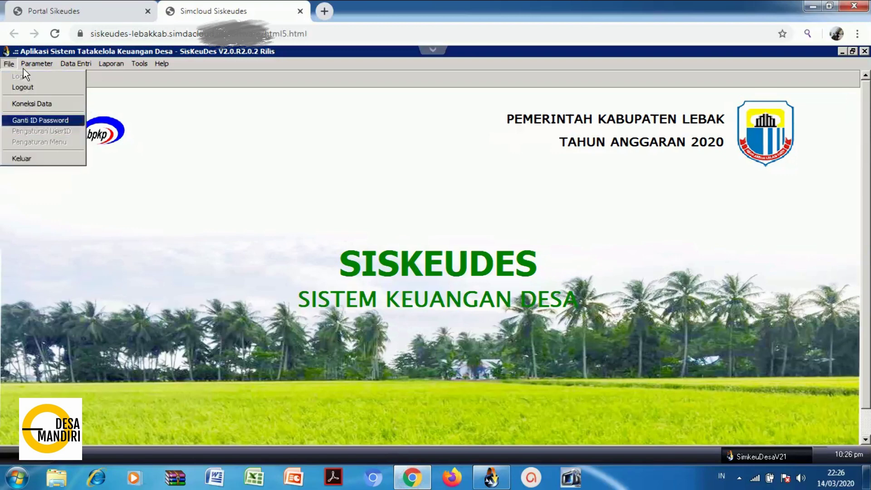
Step: Reopen the cloud File menu, then the local 2019 File menu, and return to cloud
{"action": "mouse_move", "coordinate": [25, 65]}
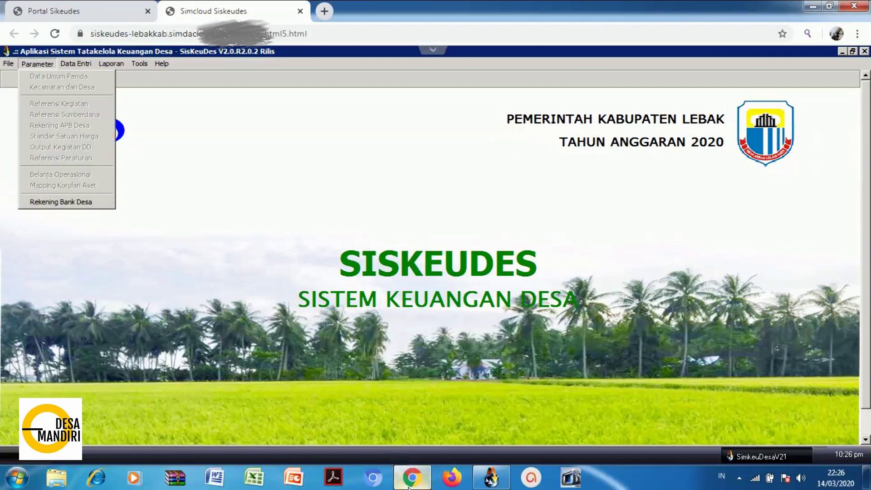
{"action": "mouse_move", "coordinate": [408, 485]}
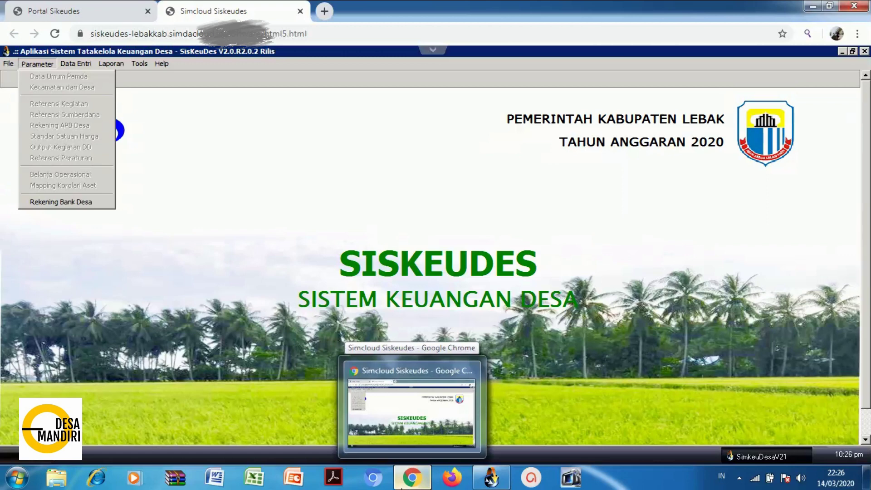
{"action": "mouse_move", "coordinate": [493, 485]}
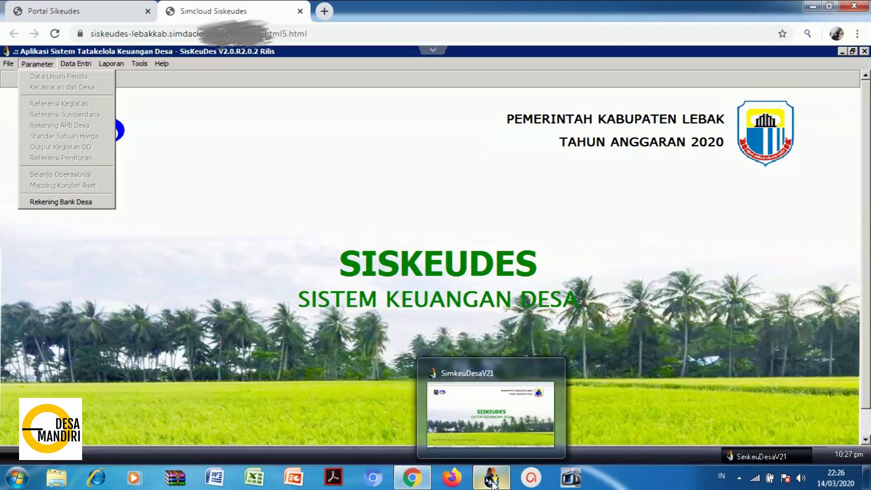
{"action": "left_click", "coordinate": [8, 63]}
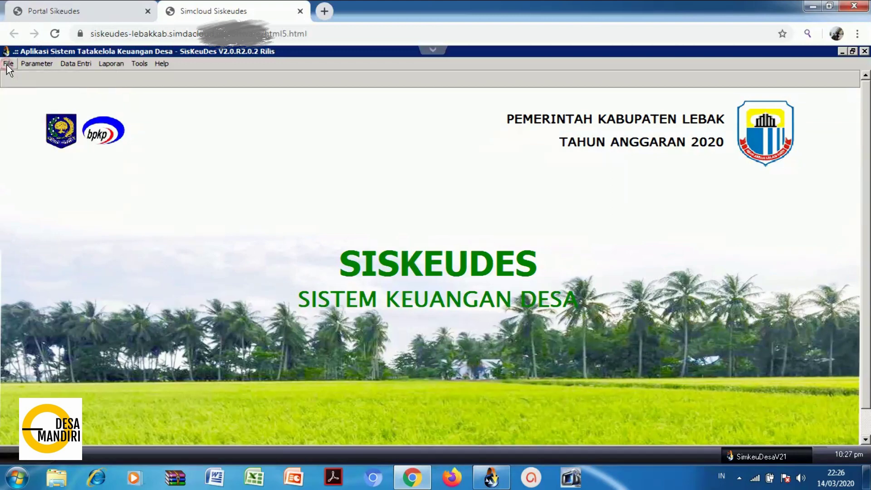
{"action": "left_click", "coordinate": [7, 64]}
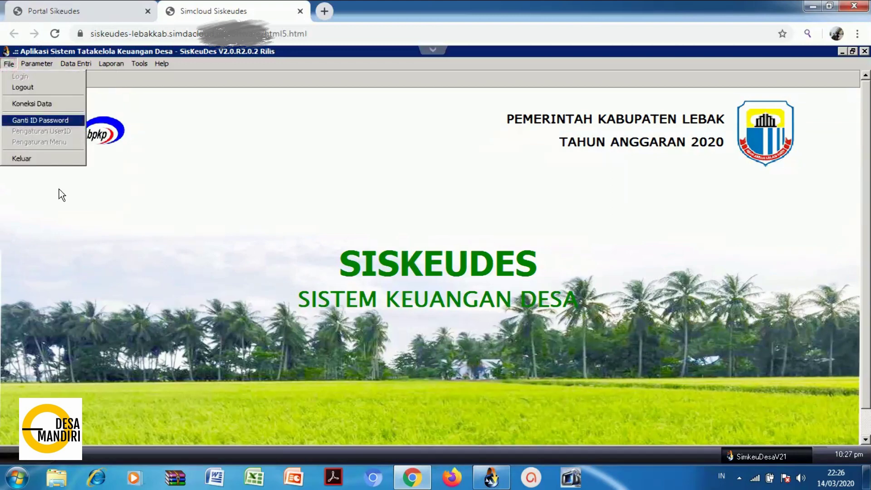
{"action": "mouse_move", "coordinate": [489, 477]}
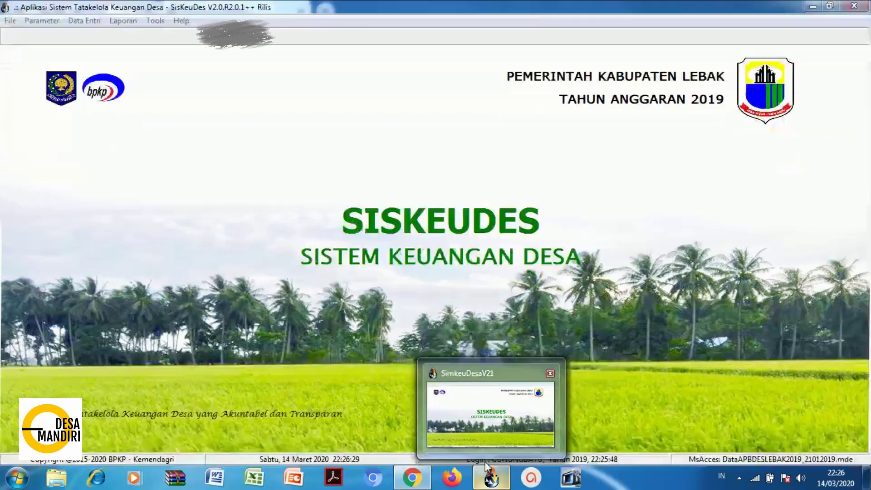
{"action": "left_click", "coordinate": [486, 426]}
{"action": "left_click", "coordinate": [10, 21]}
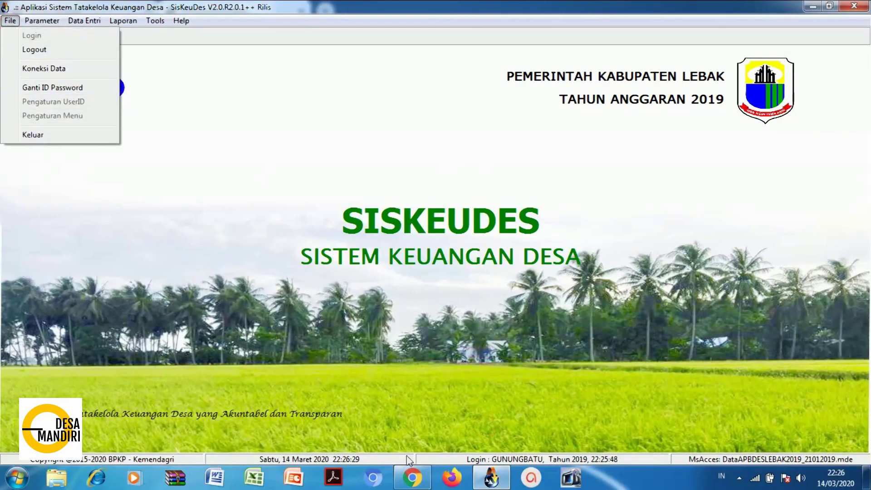
{"action": "left_click", "coordinate": [412, 477]}
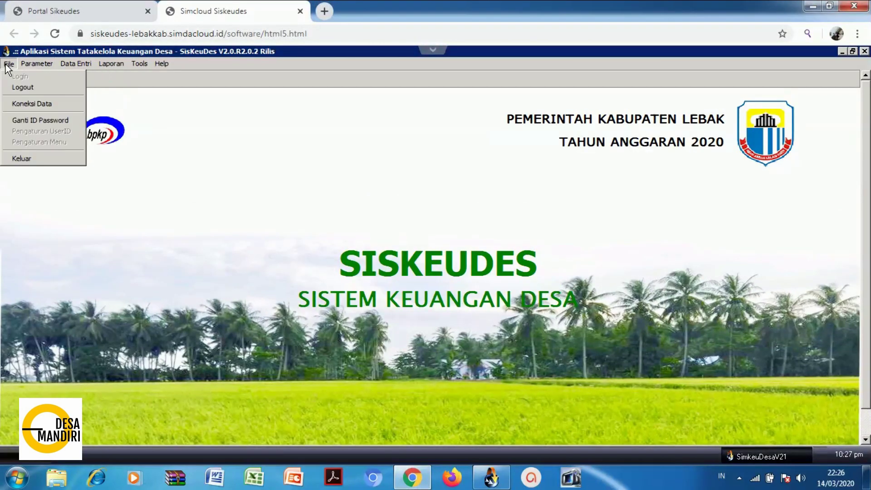
{"action": "left_click", "coordinate": [29, 102]}
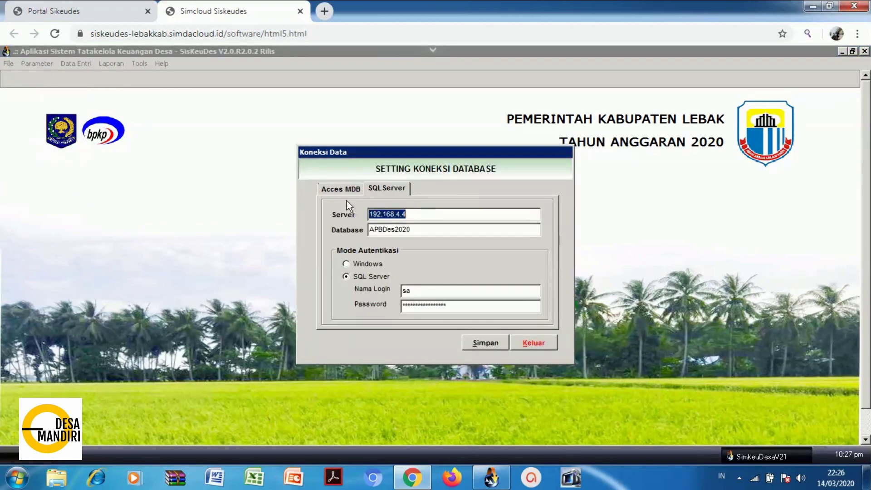
{"action": "left_click", "coordinate": [342, 189]}
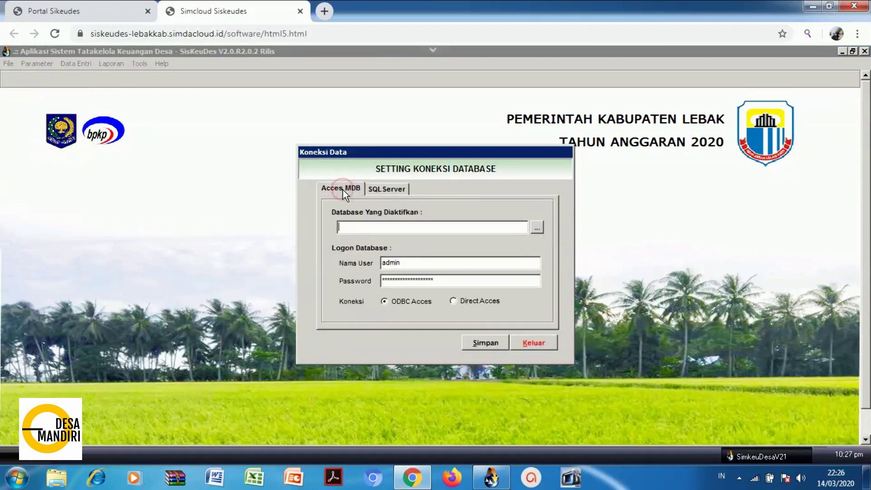
{"action": "left_click", "coordinate": [388, 189]}
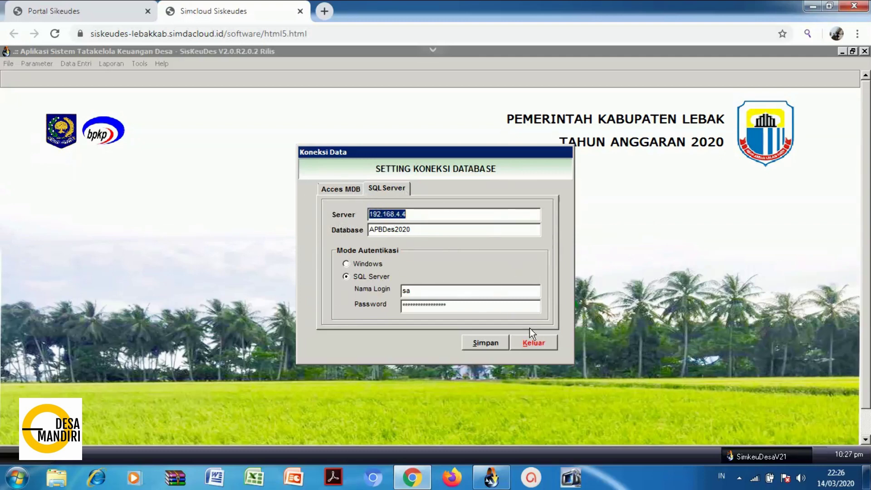
{"action": "left_click", "coordinate": [537, 343]}
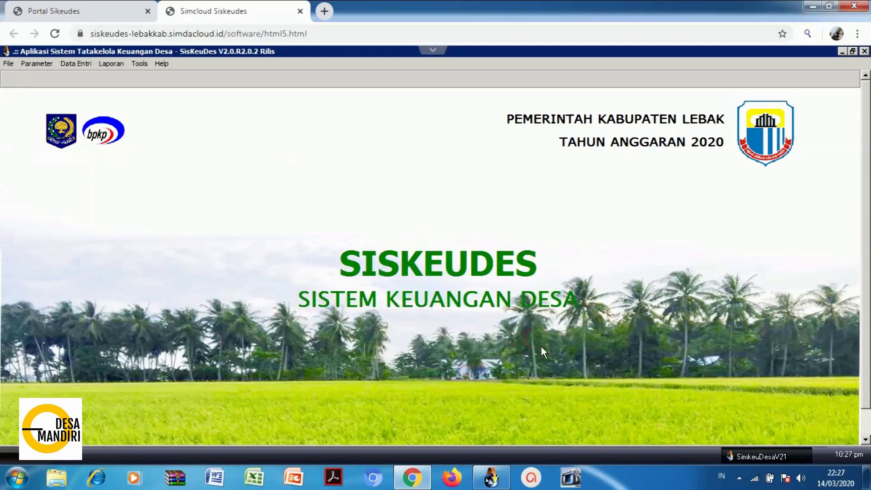
Step: In local SisKeuDes, open File > Koneksi Data and switch the connection type to ODBC Acces
{"action": "left_click", "coordinate": [498, 481]}
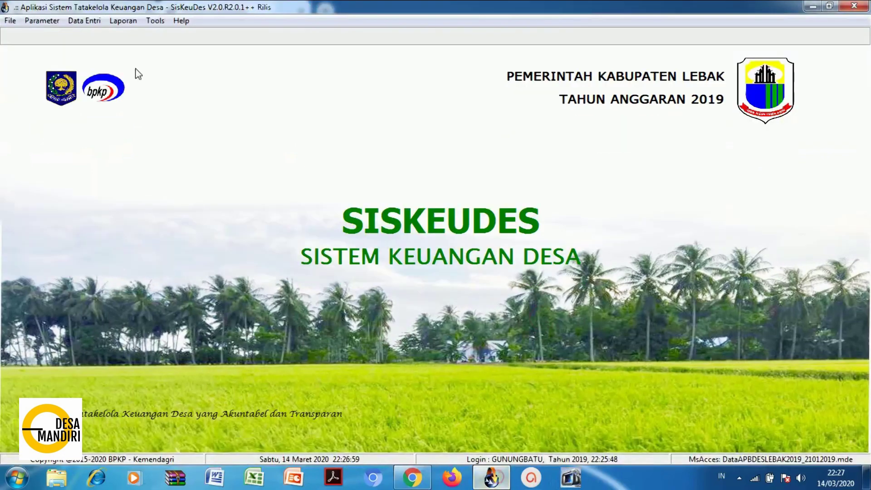
{"action": "left_click", "coordinate": [10, 20]}
{"action": "left_click", "coordinate": [22, 72]}
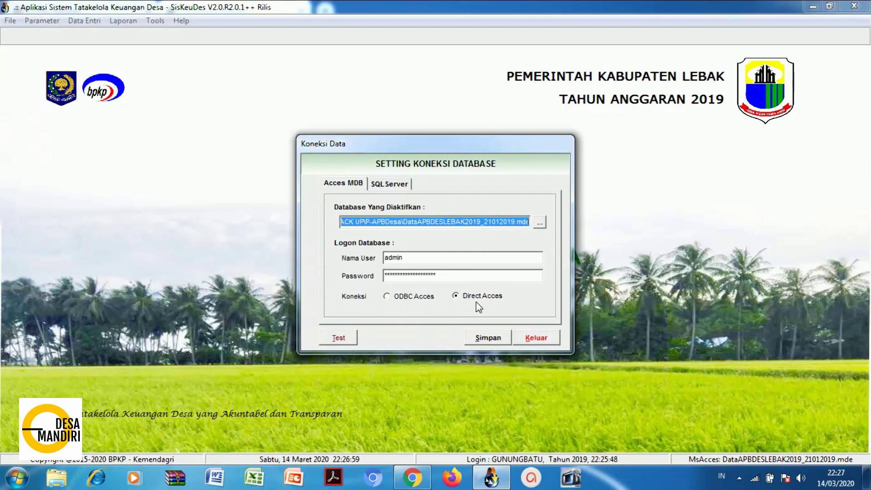
{"action": "left_click", "coordinate": [403, 298]}
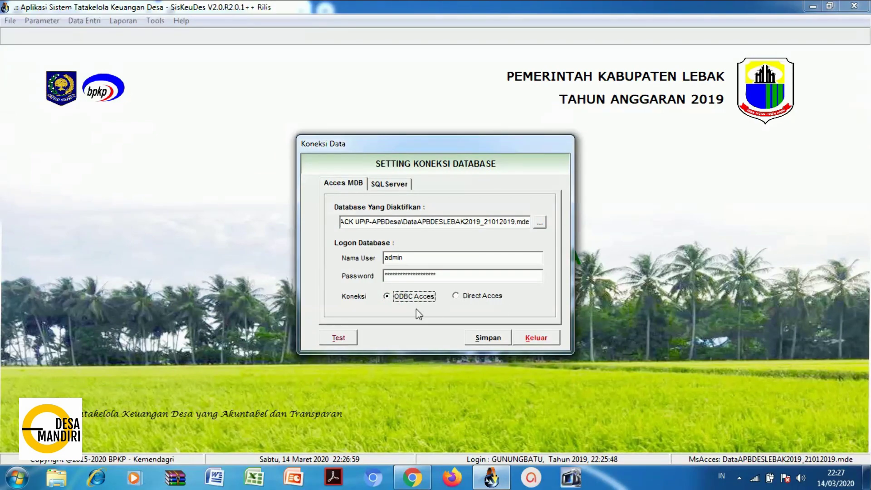
{"action": "left_click", "coordinate": [534, 341]}
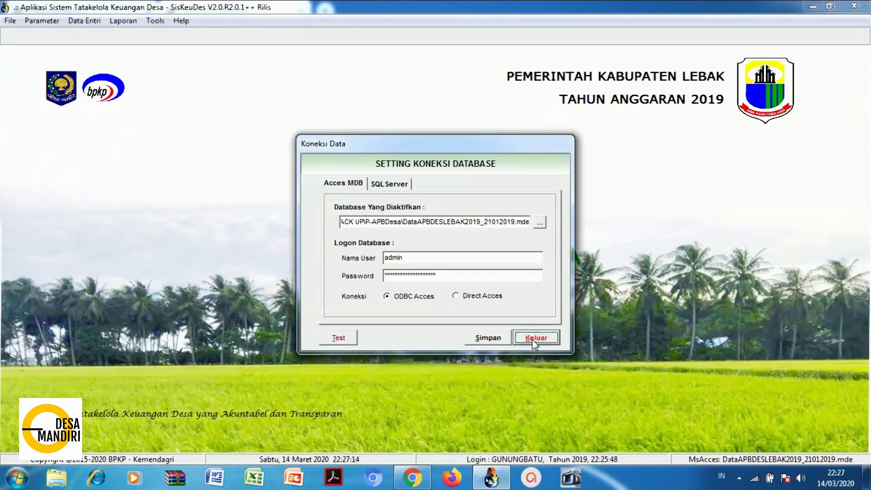
Step: Open Parameter > Rekening Bank Desa in both cloud 2020 and local 2019 versions
{"action": "left_click", "coordinate": [412, 477]}
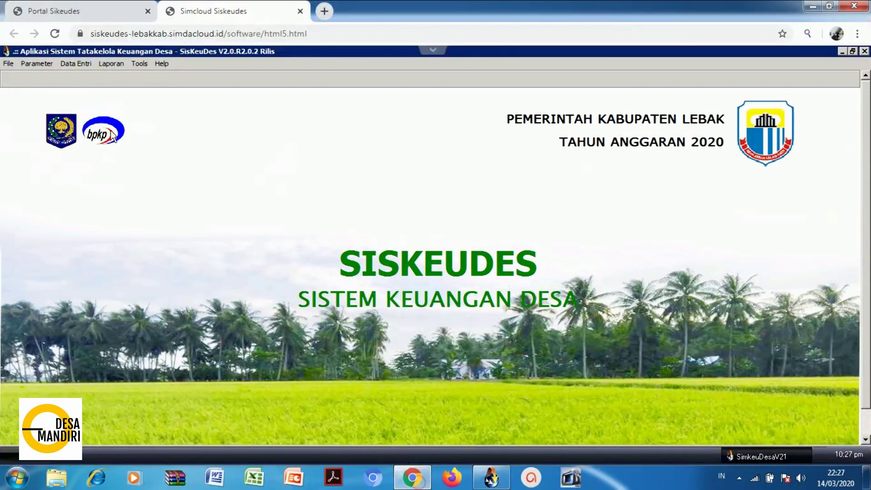
{"action": "left_click", "coordinate": [37, 64]}
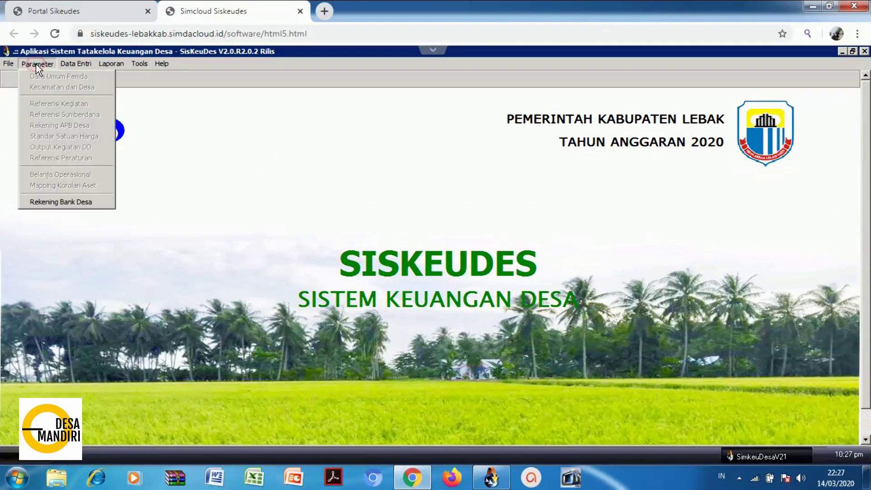
{"action": "left_click", "coordinate": [56, 203]}
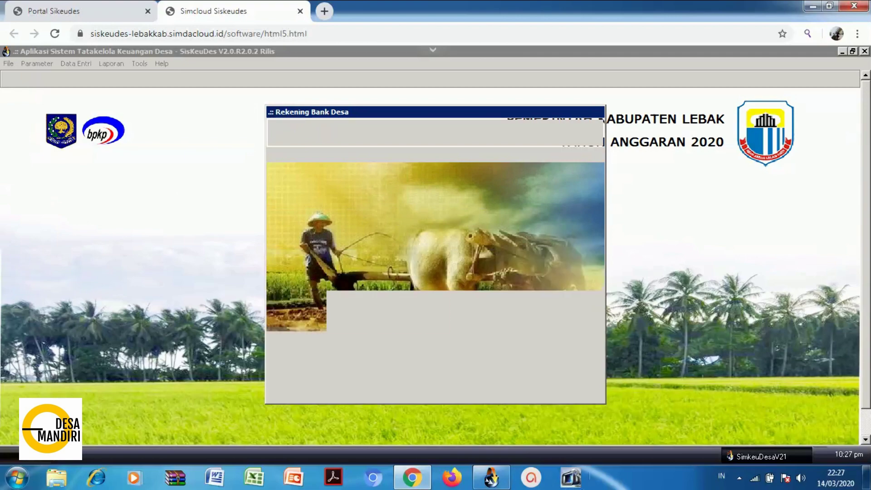
{"action": "left_click", "coordinate": [497, 484]}
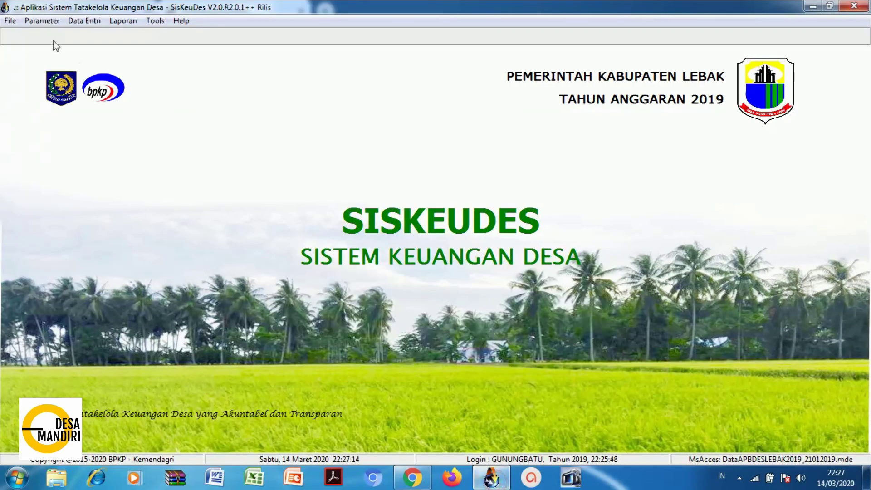
{"action": "left_click", "coordinate": [42, 21]}
{"action": "left_click", "coordinate": [93, 186]}
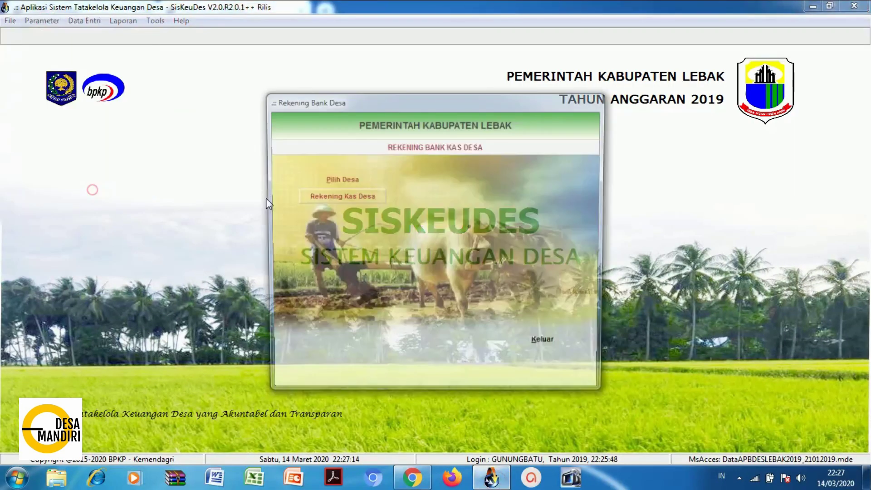
Step: Close both Rekening Bank Desa windows and open the cloud Data Entri > Perencanaan submenu
{"action": "left_click", "coordinate": [546, 346]}
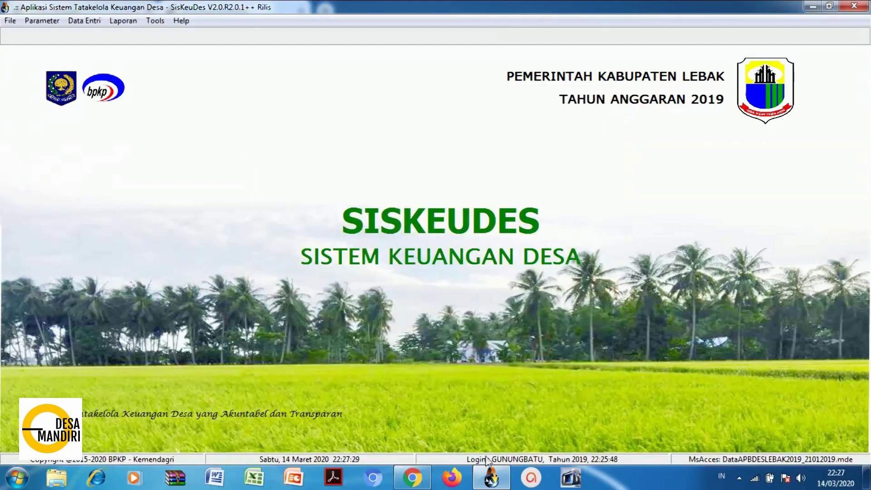
{"action": "left_click", "coordinate": [412, 477]}
{"action": "left_click", "coordinate": [547, 353]}
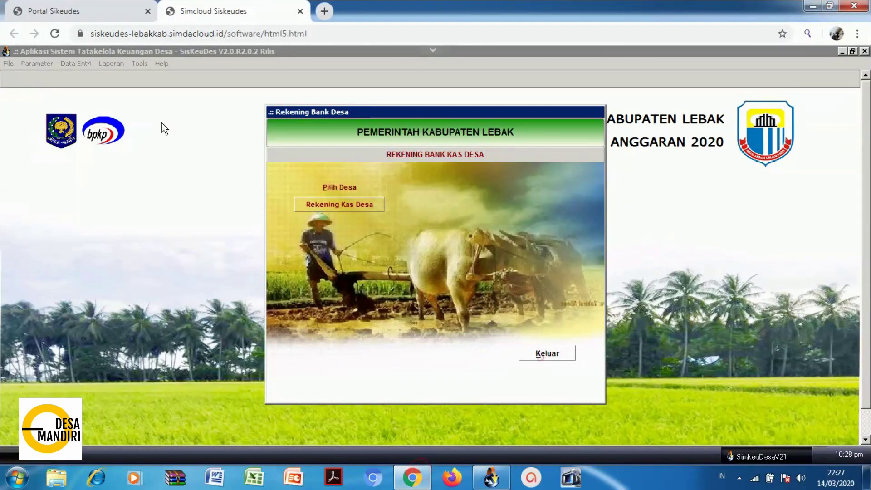
{"action": "left_click", "coordinate": [70, 64]}
{"action": "mouse_move", "coordinate": [89, 77]}
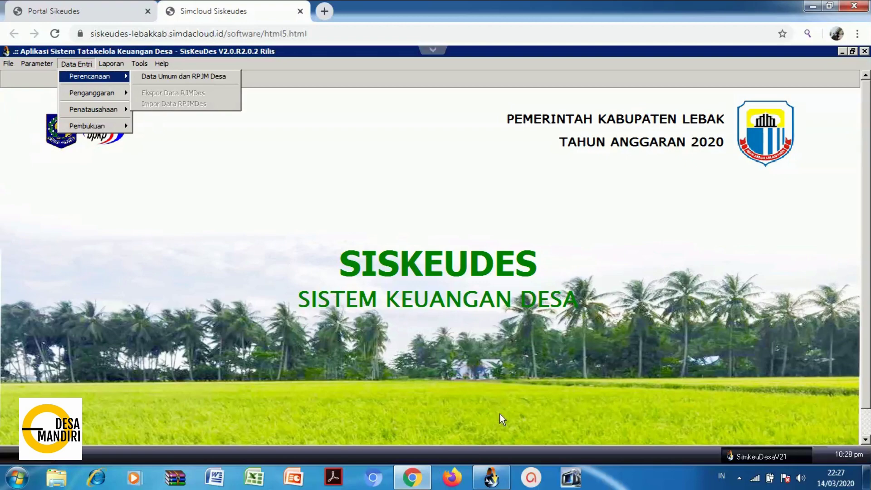
Step: Show local 2019 Data Entri > Perencanaan options, then the cloud 2020 Penganggaran options
{"action": "left_click", "coordinate": [491, 476]}
{"action": "left_click", "coordinate": [84, 21]}
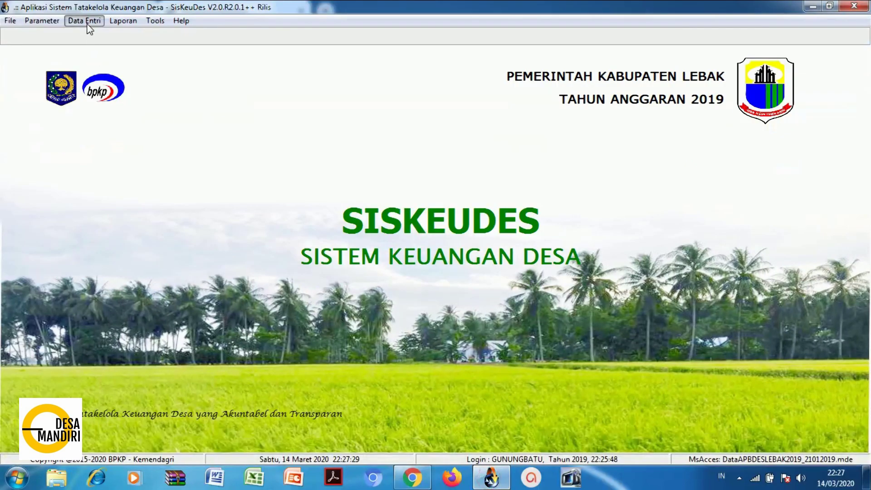
{"action": "mouse_move", "coordinate": [95, 41]}
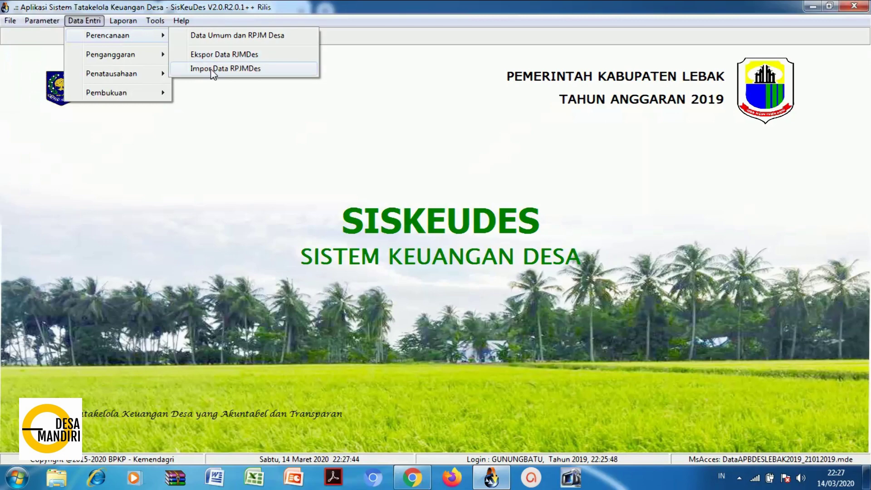
{"action": "left_click", "coordinate": [412, 478]}
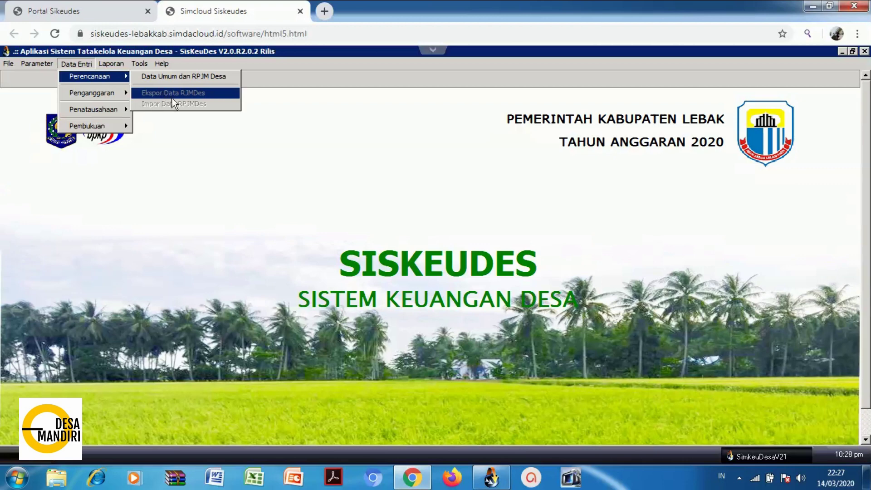
{"action": "left_click", "coordinate": [108, 92]}
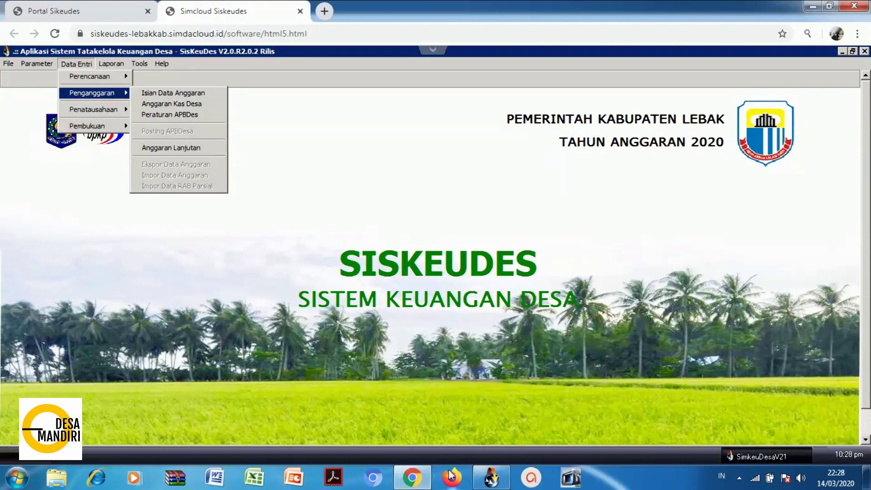
Step: Show local 2019 Data Entri > Penganggaran options, then return to the cloud Penganggaran submenu
{"action": "left_click", "coordinate": [491, 477]}
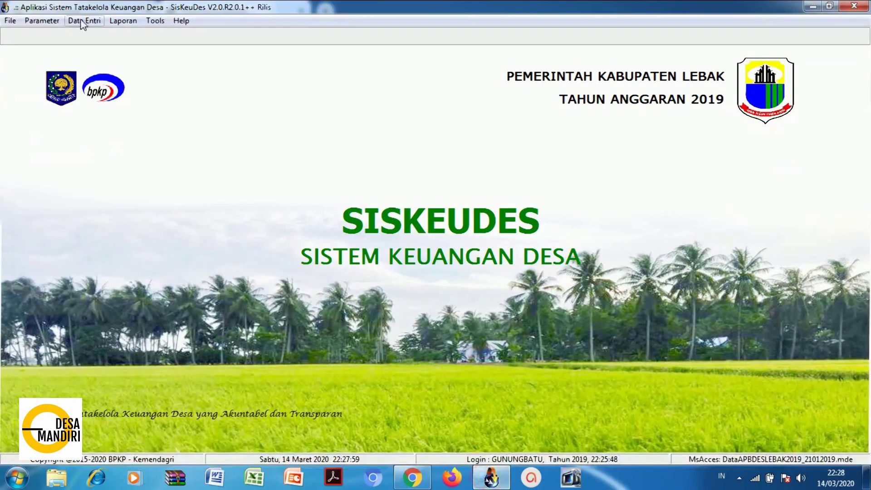
{"action": "left_click", "coordinate": [81, 22]}
{"action": "left_click", "coordinate": [108, 54]}
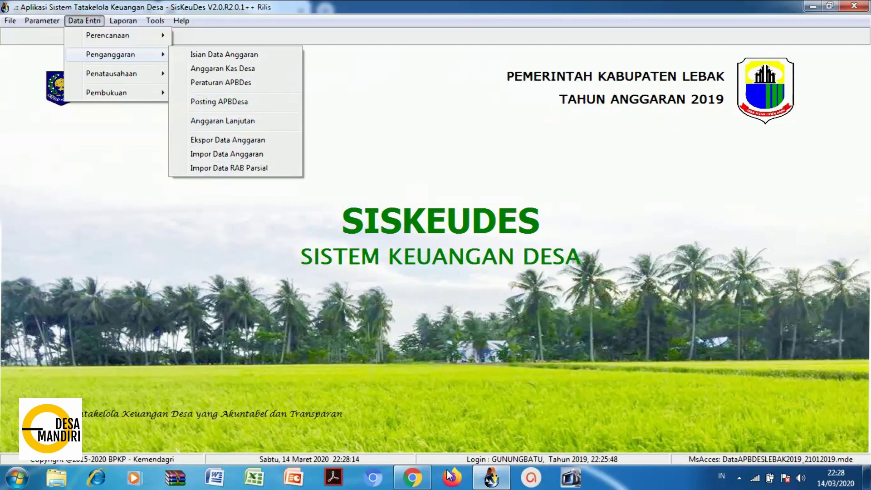
{"action": "left_click", "coordinate": [412, 477]}
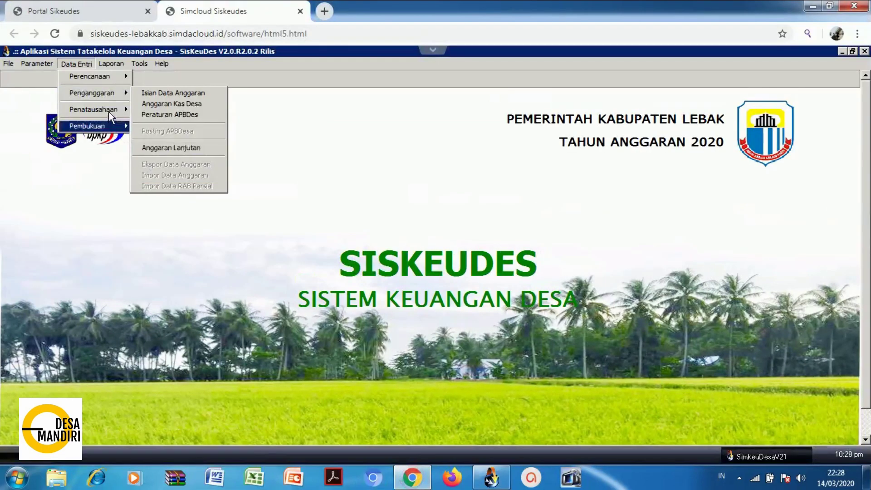
{"action": "mouse_move", "coordinate": [110, 110]}
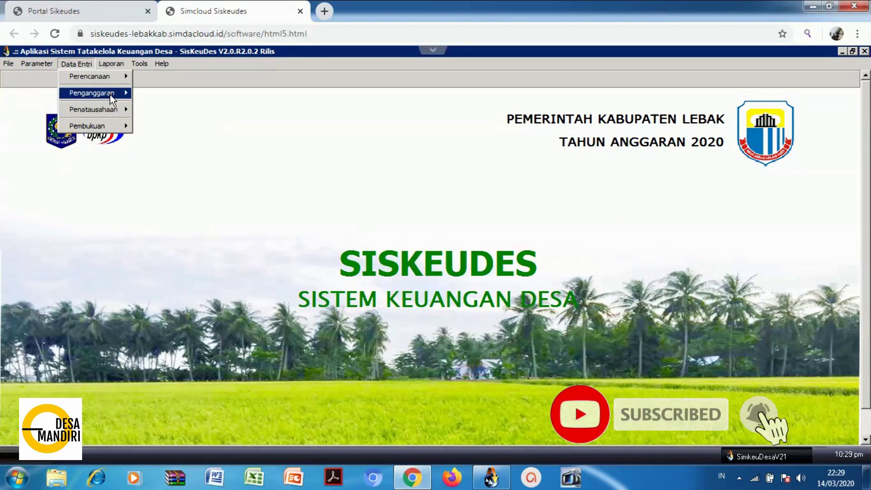
{"action": "mouse_move", "coordinate": [109, 92]}
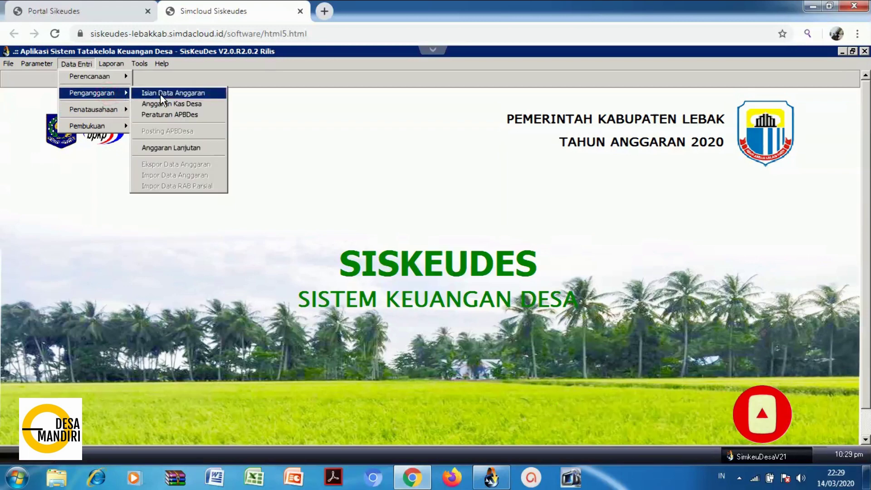
Step: Open Data Penganggaran APBDesa, view Belanja activities for Bidang Penyelenggaraan Pemerintahan Desa, then close it
{"action": "left_click", "coordinate": [160, 94]}
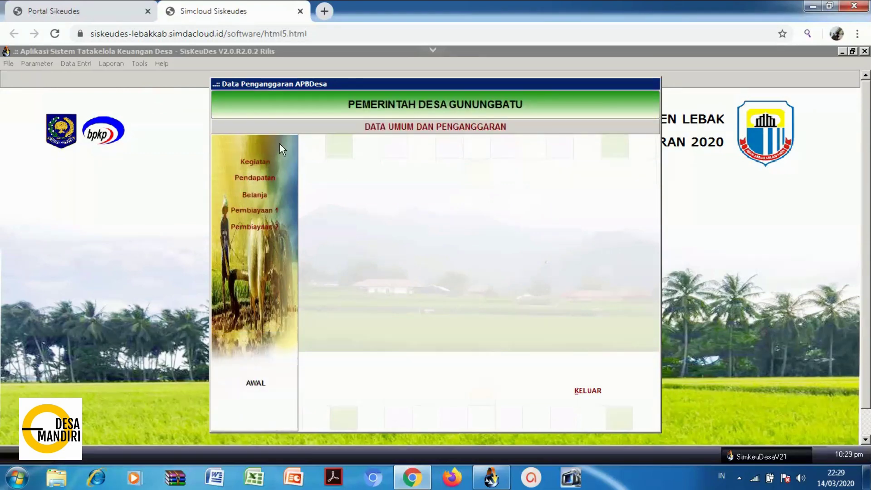
{"action": "left_click", "coordinate": [255, 194]}
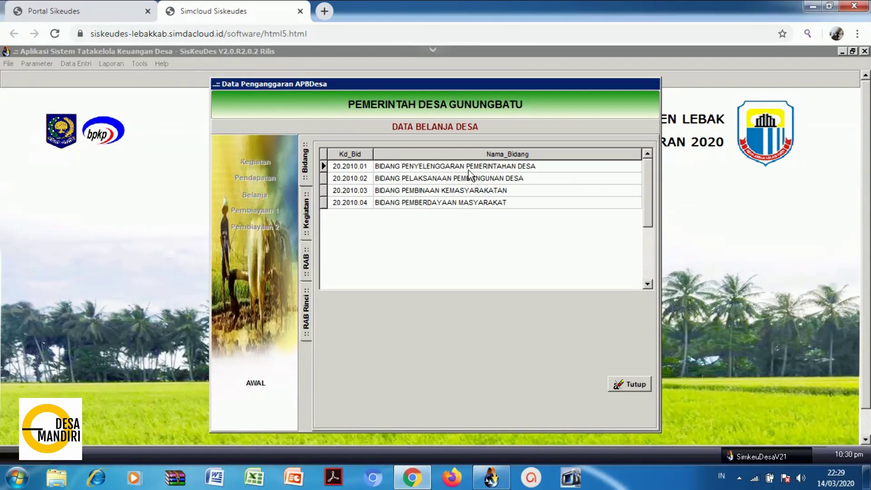
{"action": "double_click", "coordinate": [464, 166]}
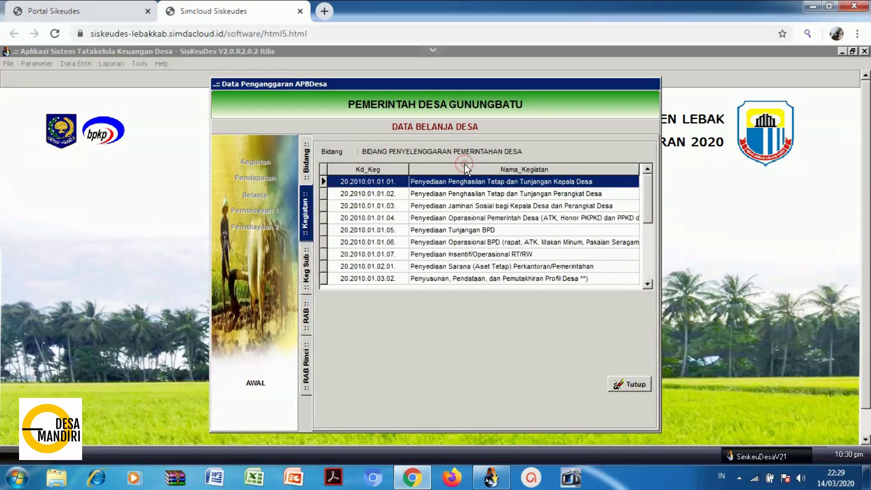
{"action": "left_click", "coordinate": [631, 384]}
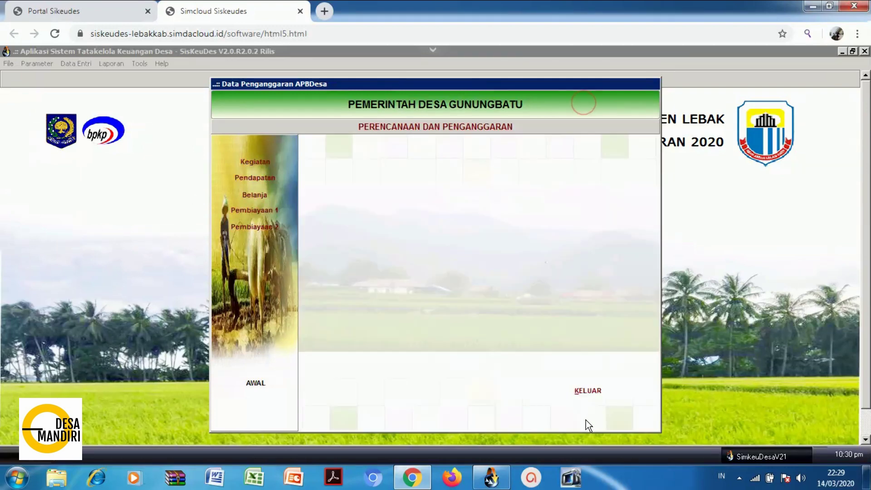
{"action": "left_click", "coordinate": [593, 390]}
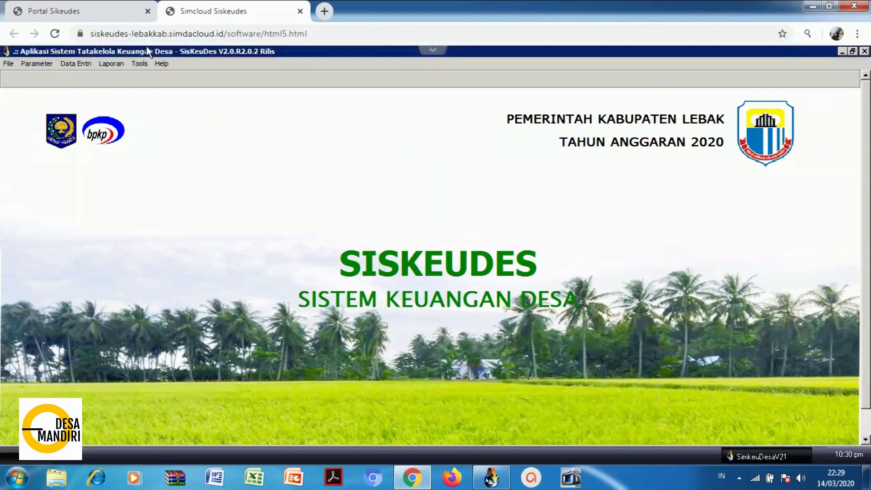
Step: Show the Data Entri > Penatausahaan submenu in the cloud 2020 app, then in the local 2019 app
{"action": "left_click", "coordinate": [78, 64]}
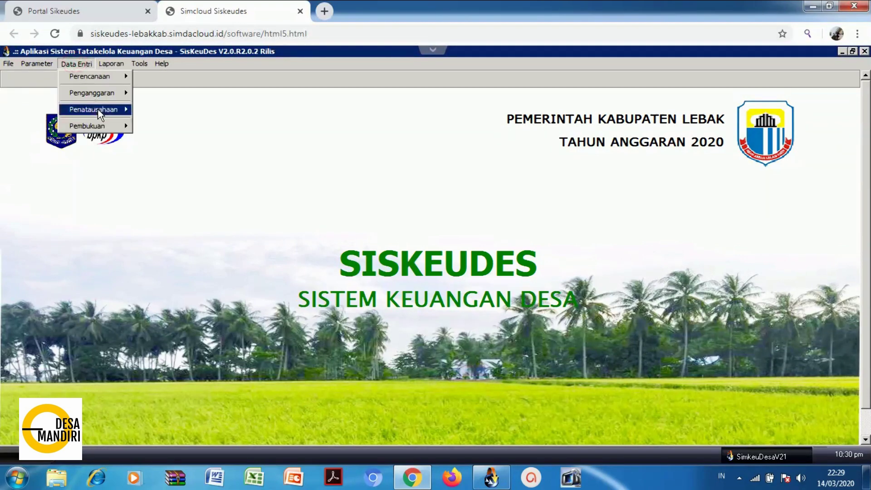
{"action": "mouse_move", "coordinate": [98, 110]}
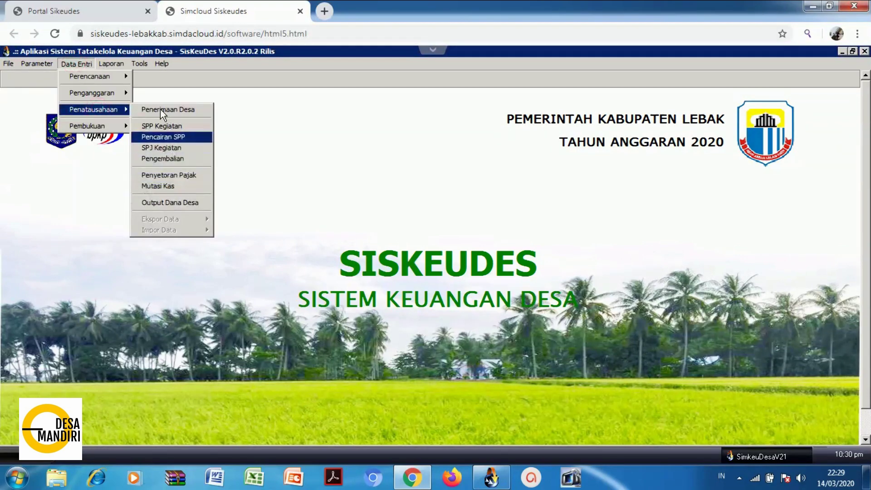
{"action": "left_click", "coordinate": [491, 477]}
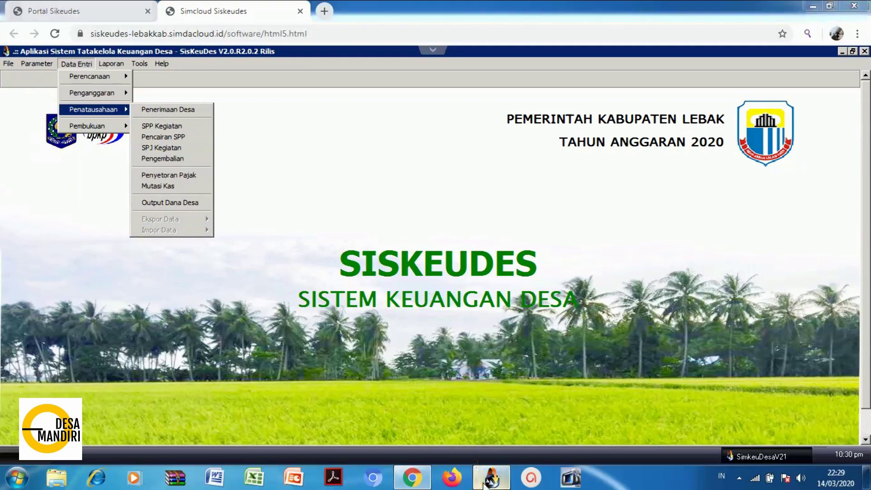
{"action": "left_click", "coordinate": [88, 20]}
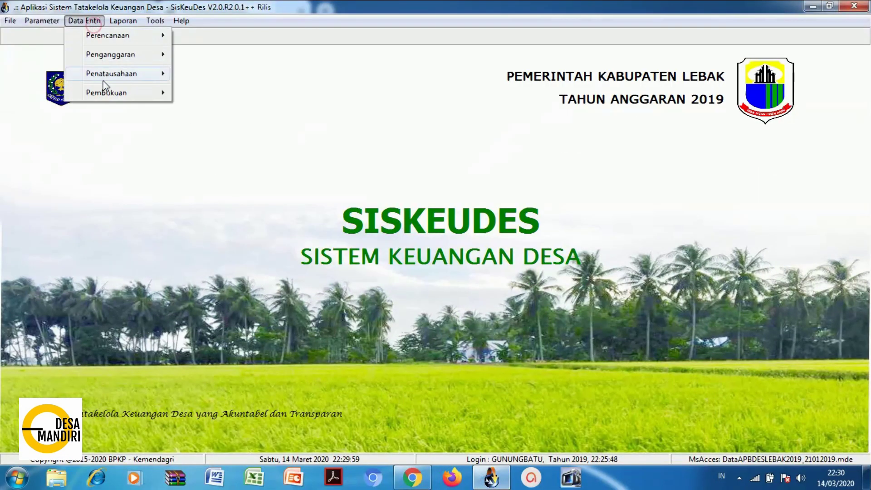
{"action": "mouse_move", "coordinate": [105, 78]}
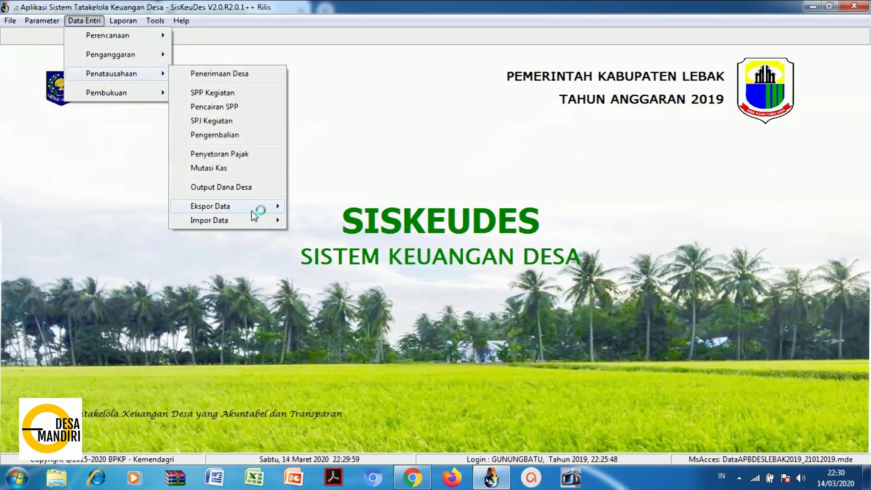
{"action": "mouse_move", "coordinate": [259, 220]}
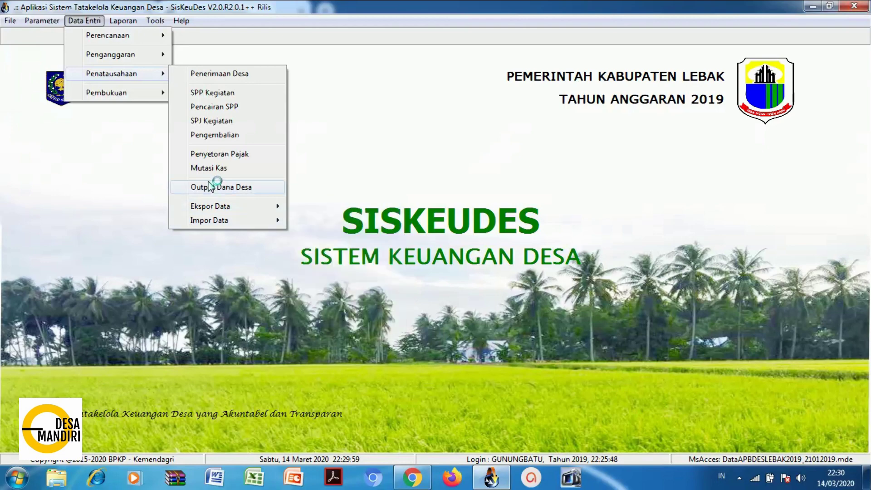
{"action": "mouse_move", "coordinate": [130, 94]}
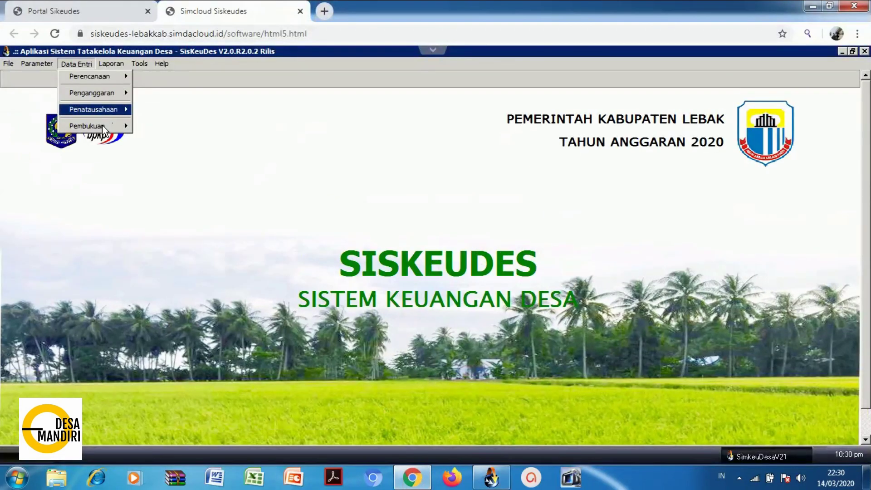
Step: Open and close the Laporan > Parameter report dialog in the cloud version, then in local 2019
{"action": "left_click", "coordinate": [118, 61]}
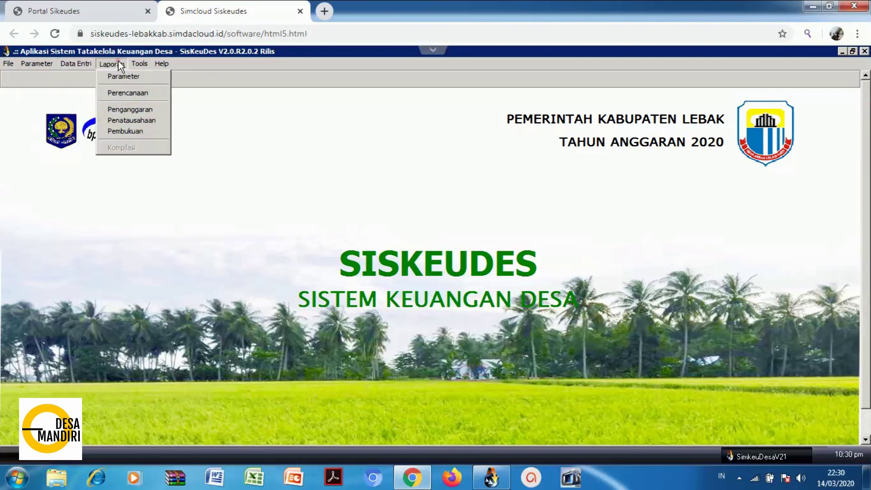
{"action": "left_click", "coordinate": [124, 76]}
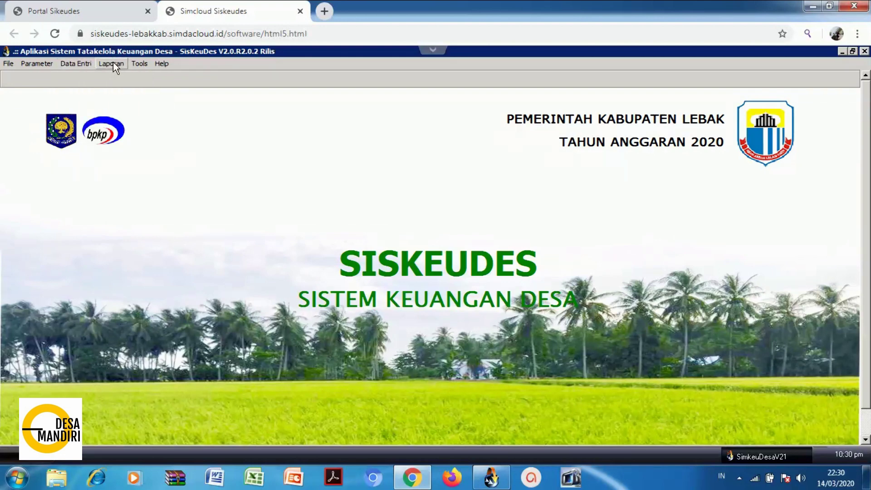
{"action": "left_click", "coordinate": [113, 62]}
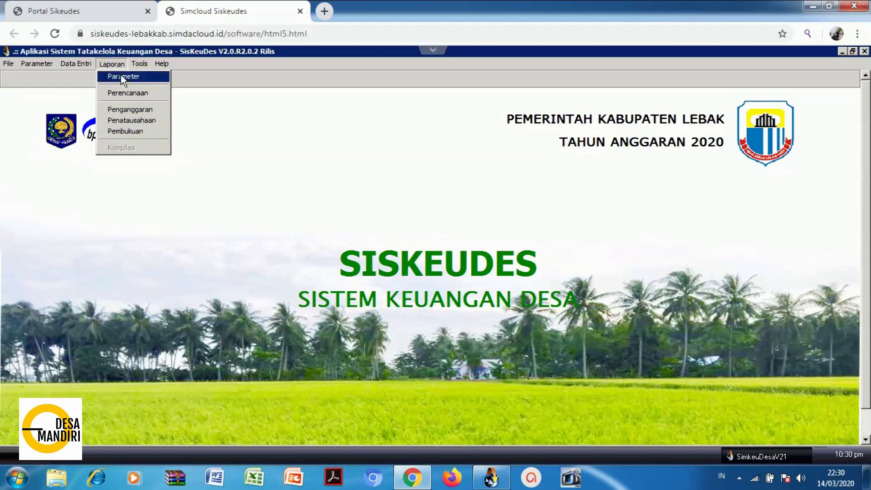
{"action": "left_click", "coordinate": [121, 75]}
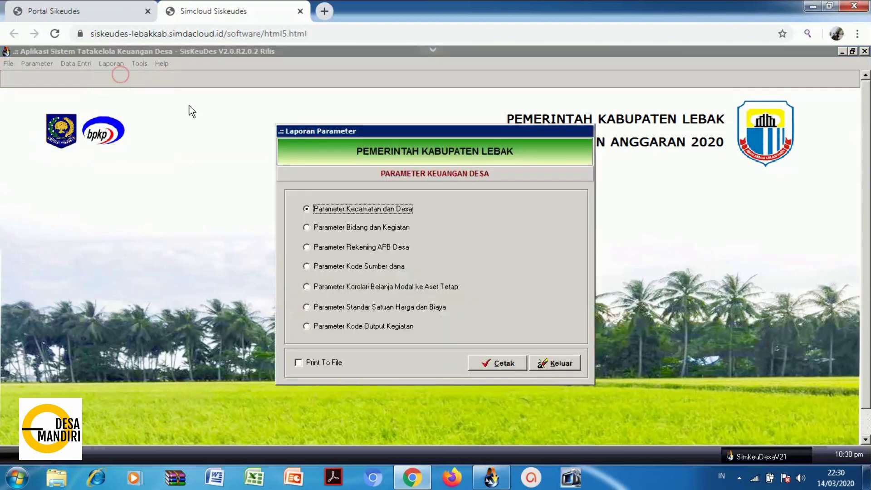
{"action": "left_click", "coordinate": [557, 364]}
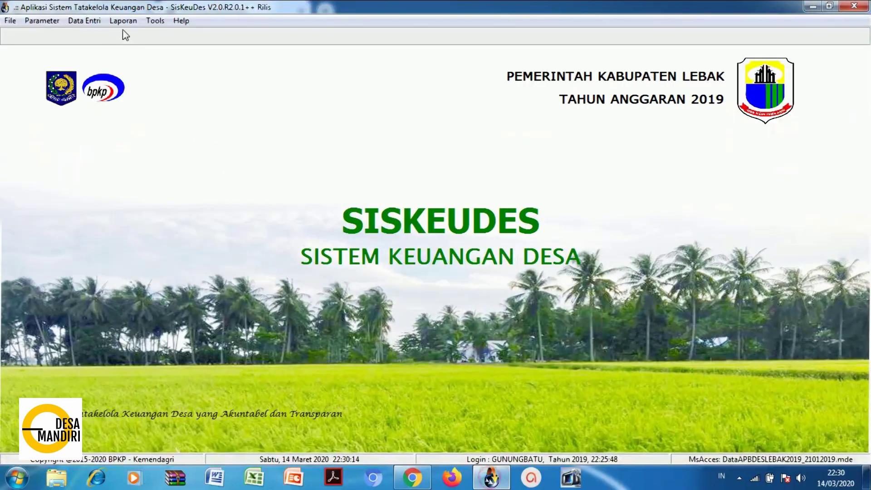
{"action": "left_click", "coordinate": [123, 23]}
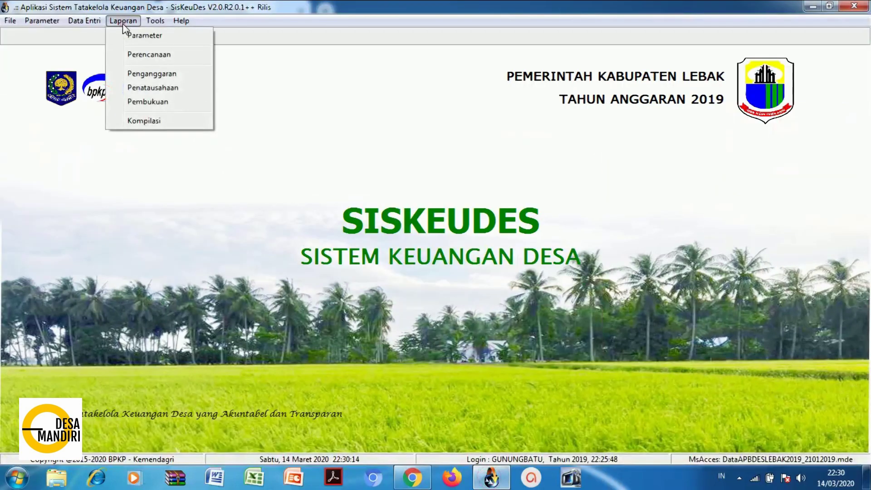
{"action": "left_click", "coordinate": [136, 36]}
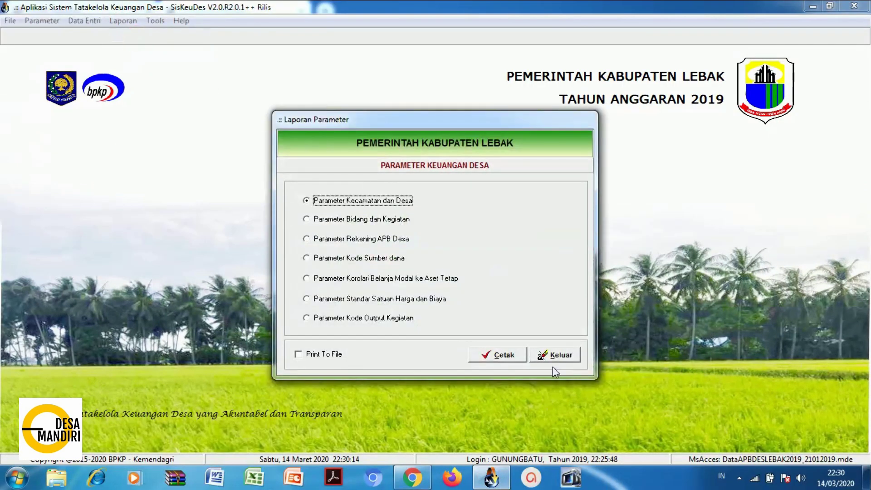
{"action": "left_click", "coordinate": [554, 356]}
Step: View the cloud Perencanaan RPJM Desa report dialog, then the local Penganggaran APB Desa dialog
{"action": "left_click", "coordinate": [412, 477]}
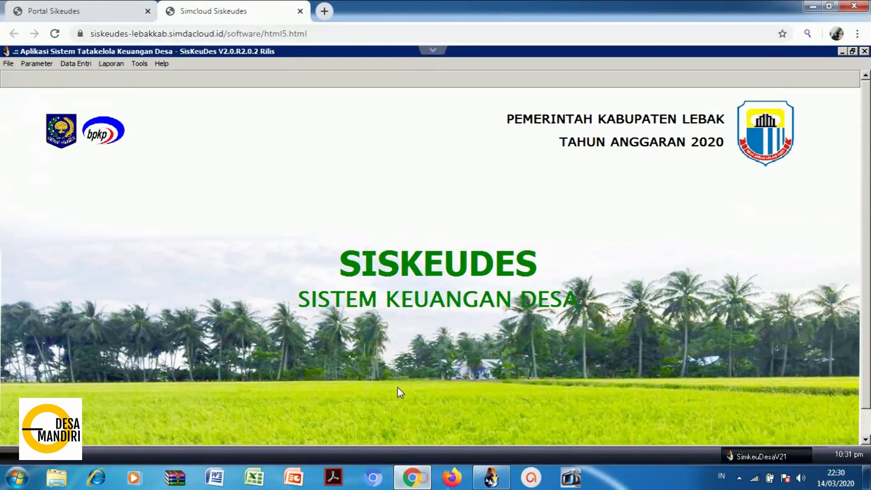
{"action": "left_click", "coordinate": [112, 64]}
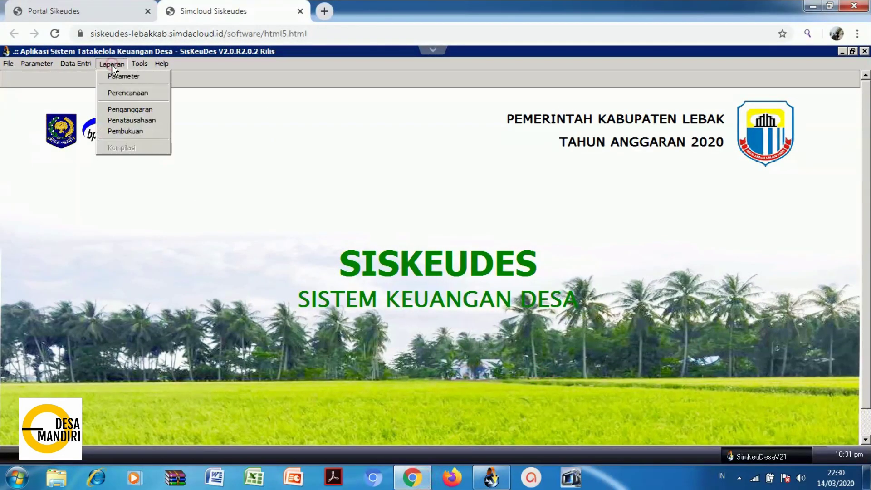
{"action": "left_click", "coordinate": [126, 94]}
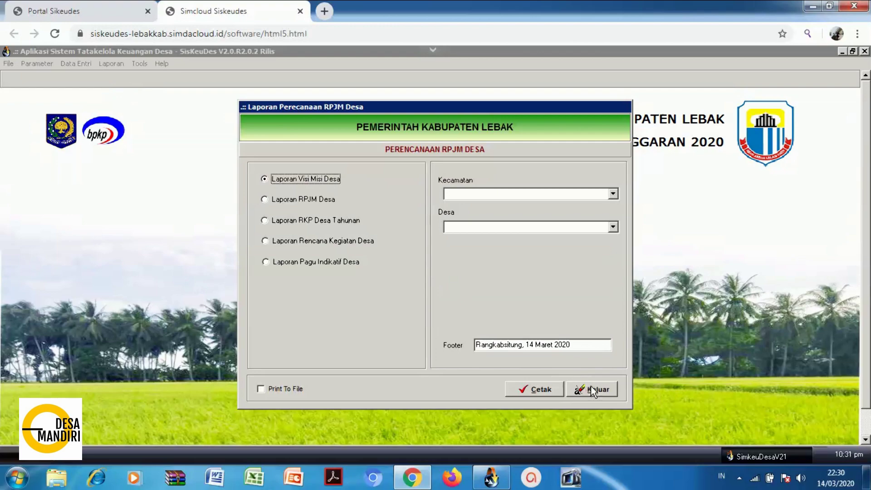
{"action": "left_click", "coordinate": [592, 389]}
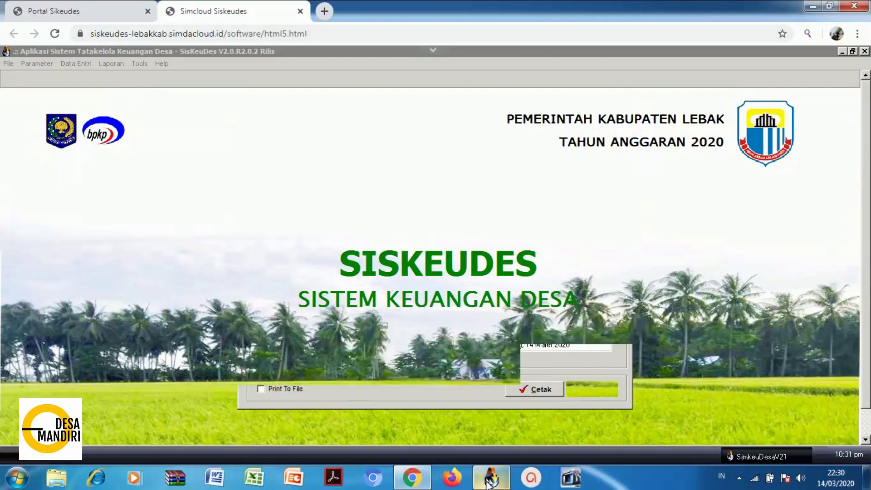
{"action": "left_click", "coordinate": [490, 479]}
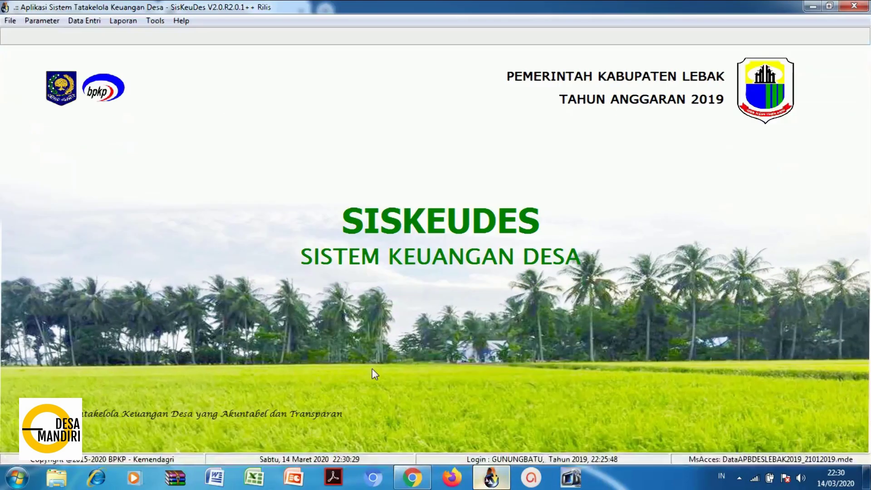
{"action": "left_click", "coordinate": [123, 21]}
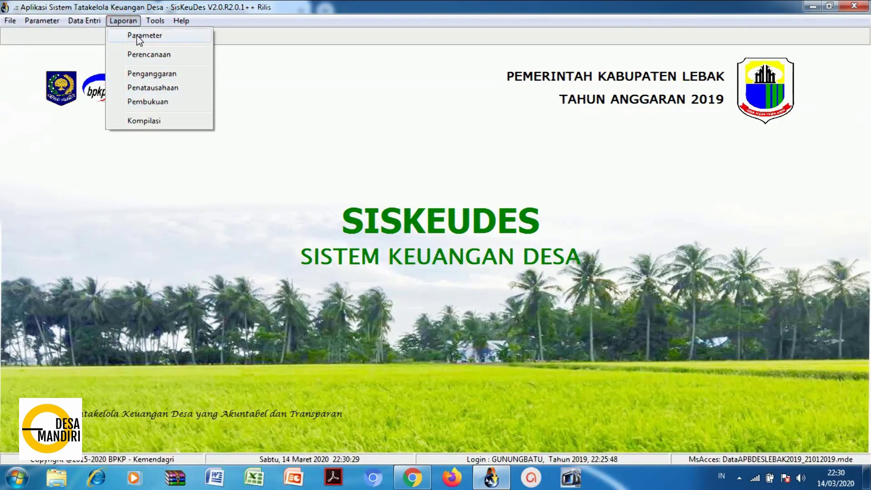
{"action": "left_click", "coordinate": [150, 74]}
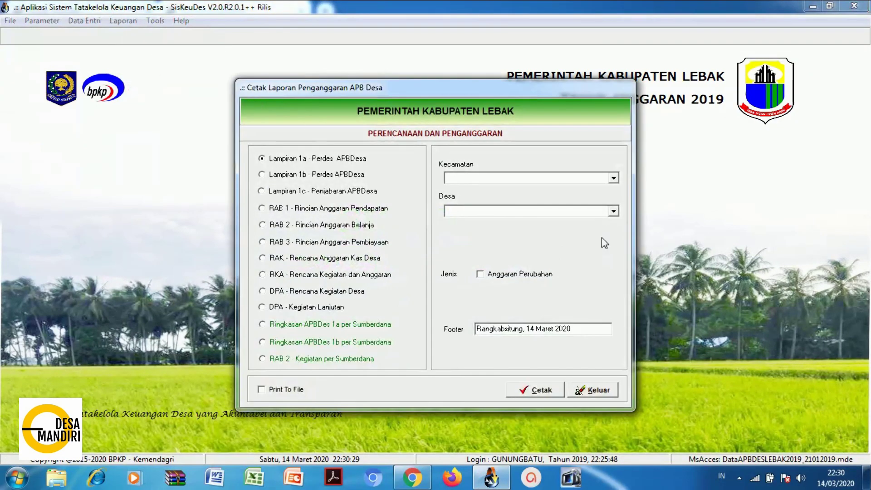
{"action": "left_click", "coordinate": [584, 394]}
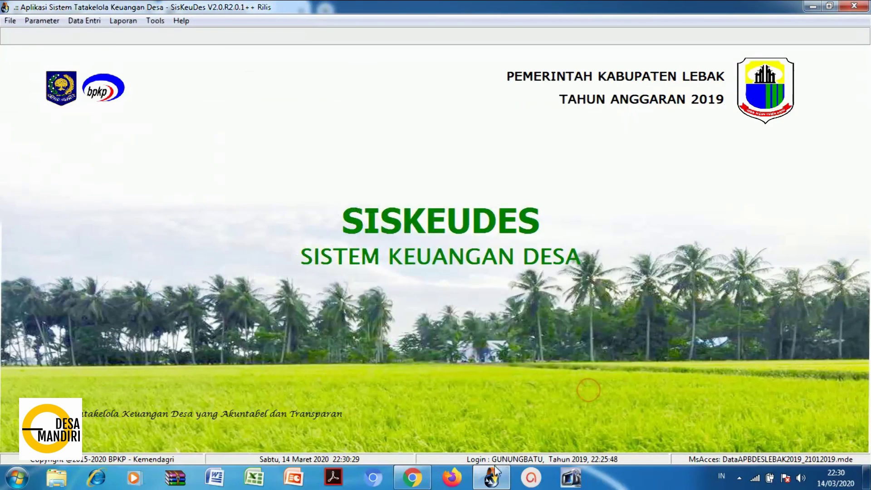
Step: Compare the Laporan category lists in cloud and local versions, ending on the cloud app
{"action": "left_click", "coordinate": [411, 476]}
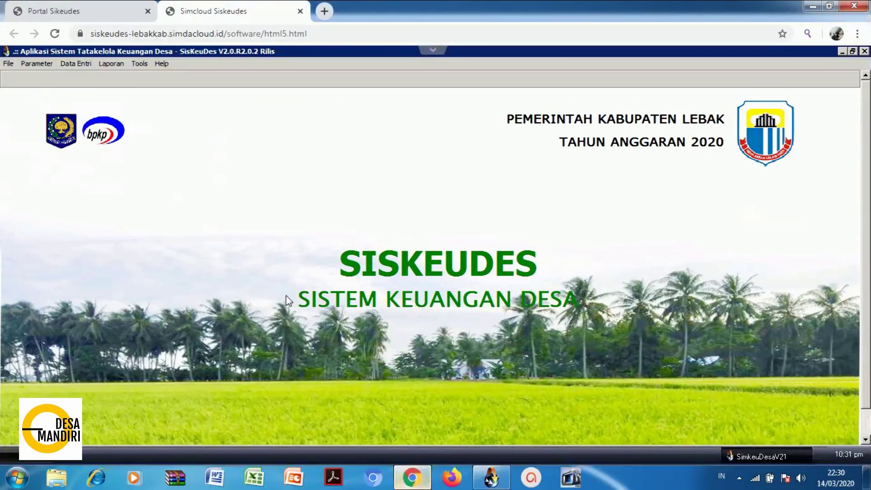
{"action": "left_click", "coordinate": [111, 63]}
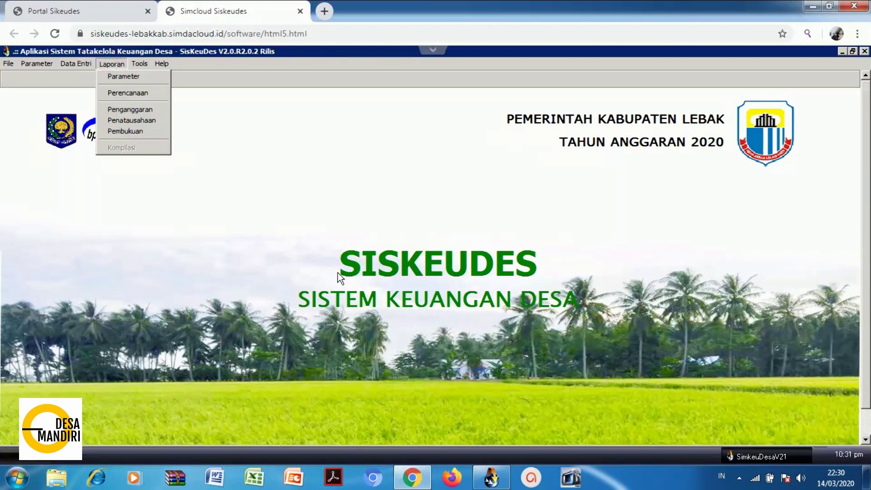
{"action": "left_click", "coordinate": [490, 477]}
{"action": "left_click", "coordinate": [123, 21]}
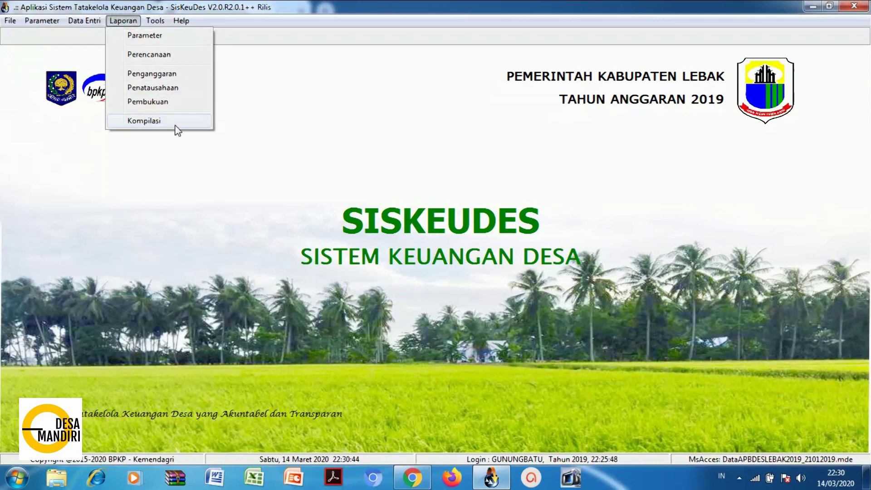
{"action": "left_click", "coordinate": [412, 477]}
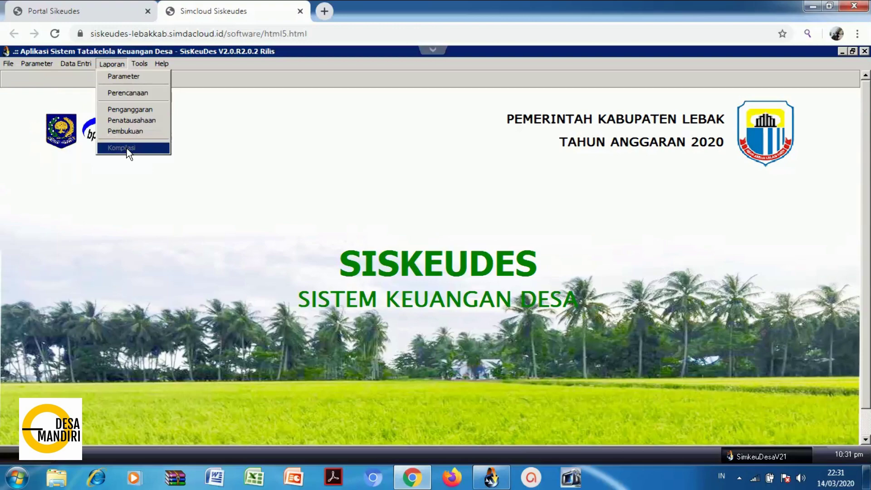
Step: Set the cloud Pembukuan report to Laporan Kekayaan Milik Desa, Kecamatan 20 Cilograng, Desa Gunungbatu, then bring the local app forward
{"action": "left_click", "coordinate": [144, 128]}
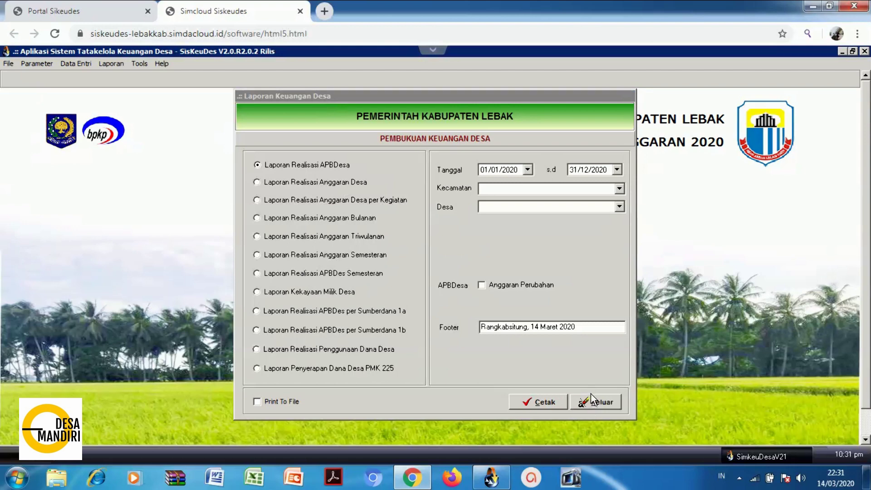
{"action": "left_click", "coordinate": [274, 293]}
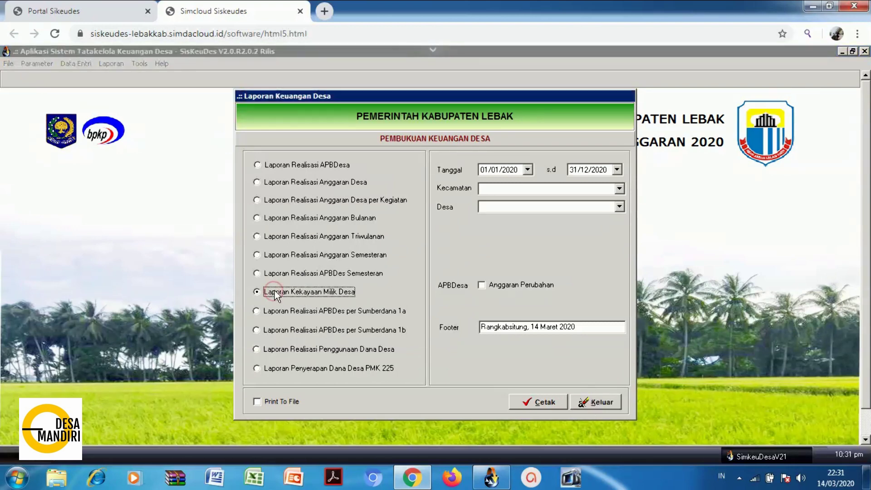
{"action": "left_click", "coordinate": [620, 190]}
{"action": "left_click", "coordinate": [623, 204]}
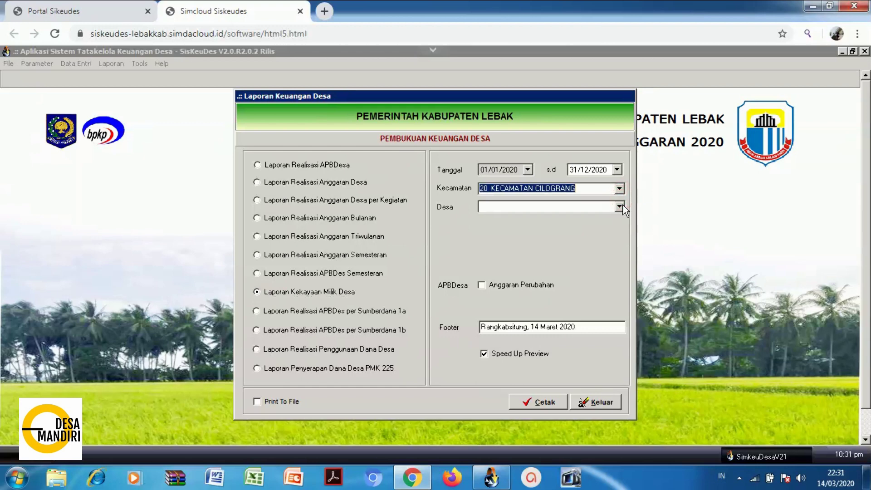
{"action": "left_click", "coordinate": [620, 207]}
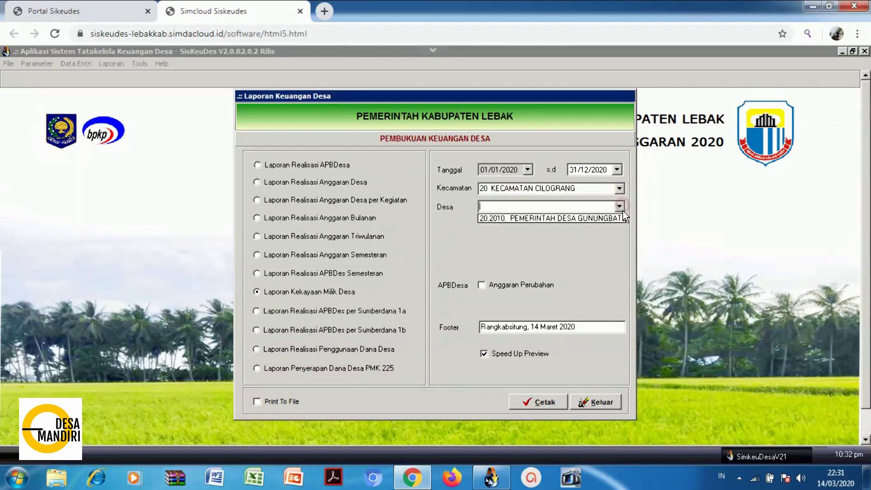
{"action": "left_click", "coordinate": [623, 217]}
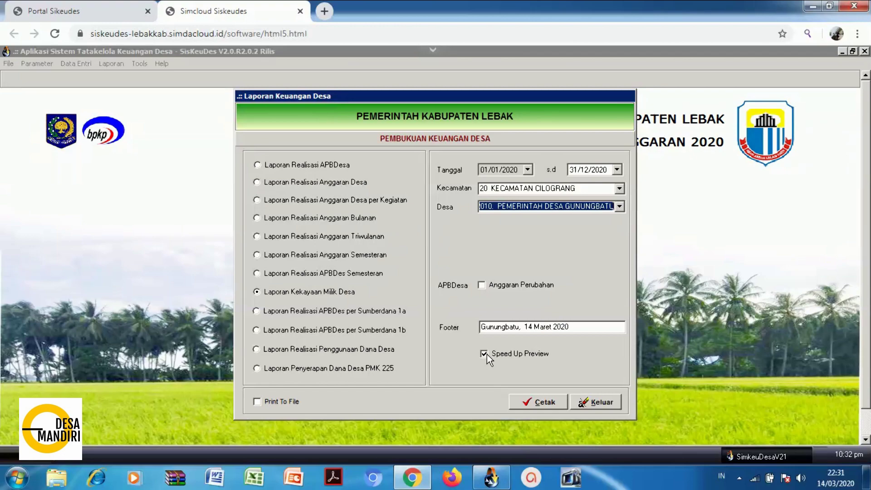
{"action": "left_click", "coordinate": [491, 477]}
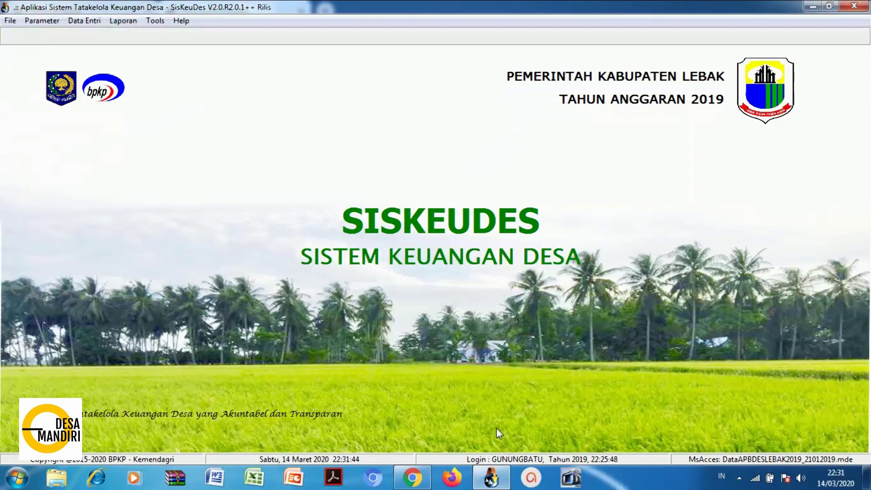
Step: In local Pembukuan, choose Kecamatan 20 Cilograng, Desa Gunungbatu, Laporan Kekayaan Milik Desa, Anggaran Perubahan unticked
{"action": "left_click", "coordinate": [489, 485]}
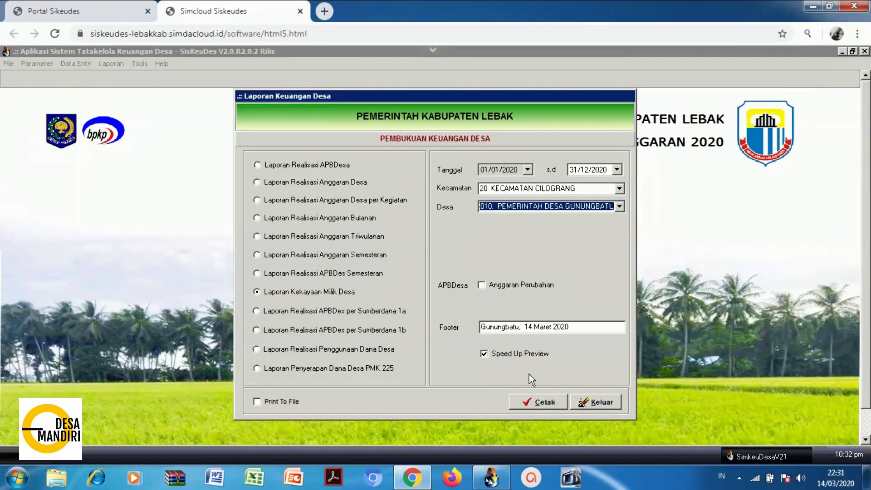
{"action": "left_click", "coordinate": [492, 478]}
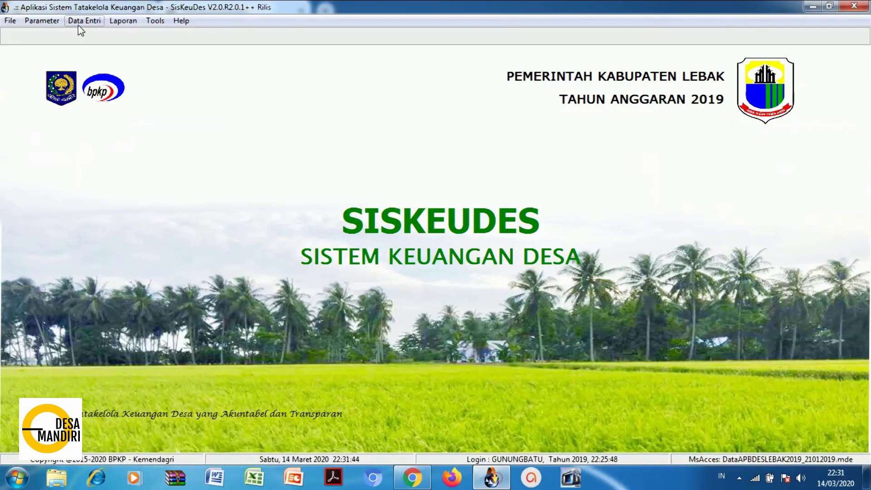
{"action": "left_click", "coordinate": [123, 21]}
{"action": "left_click", "coordinate": [162, 102]}
{"action": "left_click", "coordinate": [619, 180]}
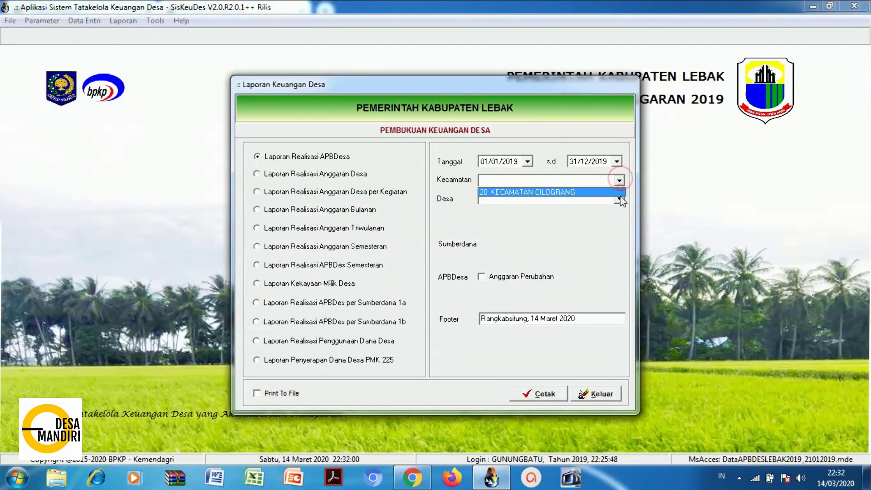
{"action": "left_click", "coordinate": [619, 192]}
{"action": "left_click", "coordinate": [619, 199]}
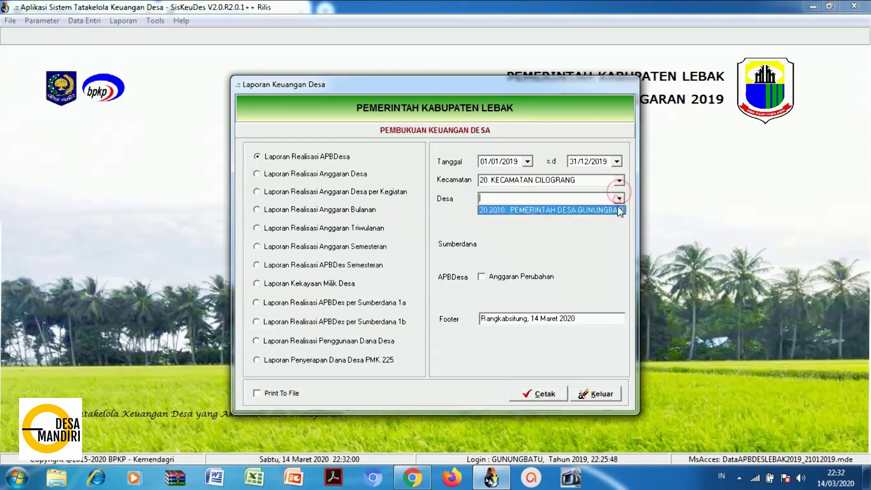
{"action": "left_click", "coordinate": [617, 208]}
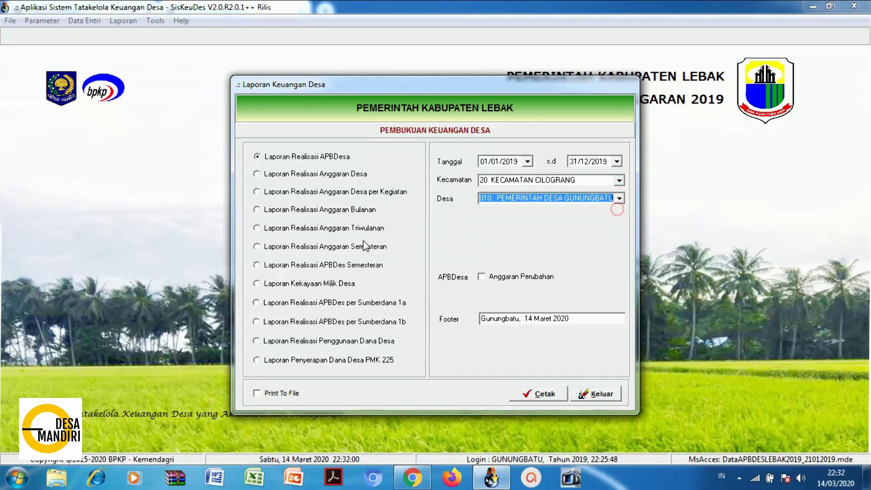
{"action": "left_click", "coordinate": [301, 284]}
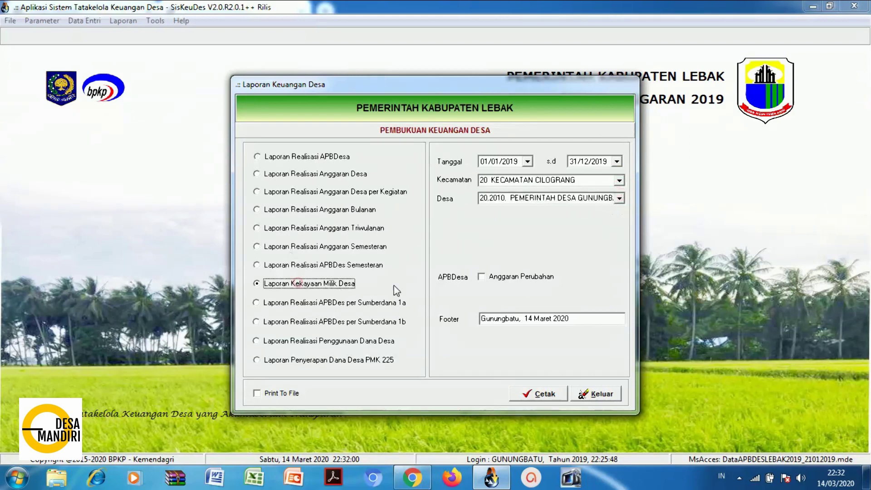
{"action": "left_click", "coordinate": [492, 278]}
{"action": "left_click", "coordinate": [492, 279]}
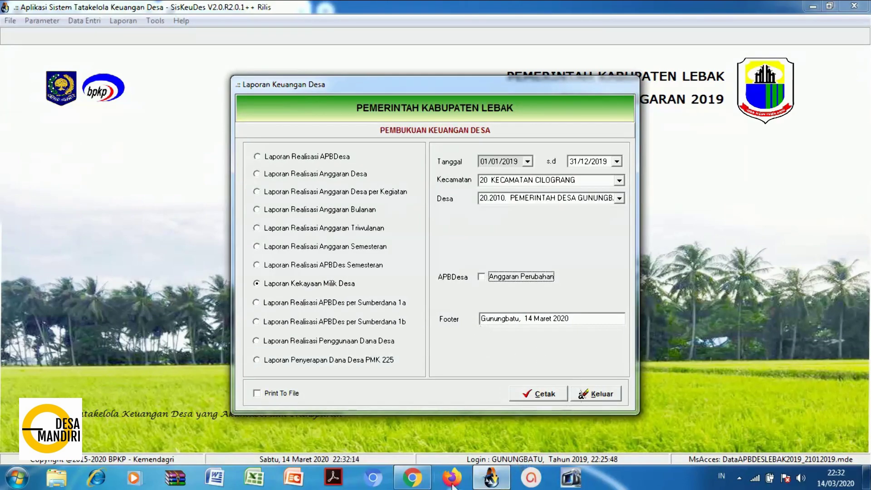
Step: In the cloud report, turn on Speed Up Preview, keep Laporan Kekayaan Milik Desa, and exit with Keluar
{"action": "left_click", "coordinate": [423, 480]}
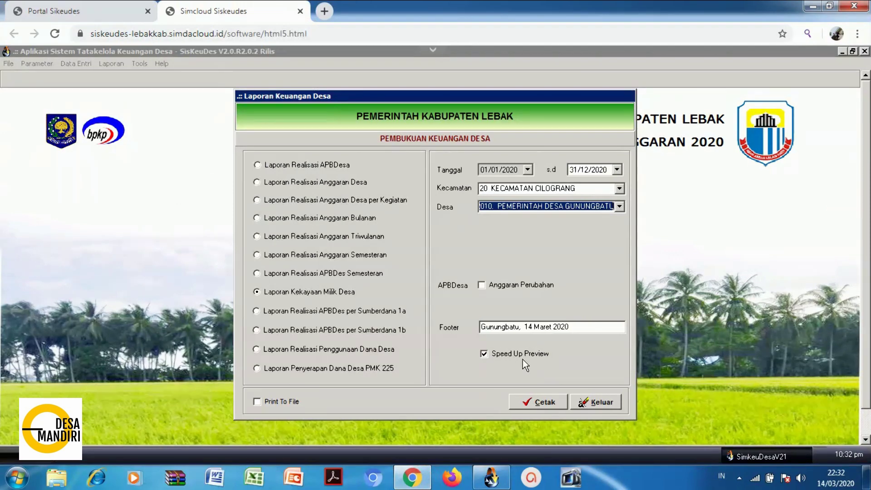
{"action": "left_click", "coordinate": [483, 354]}
{"action": "left_click", "coordinate": [298, 314]}
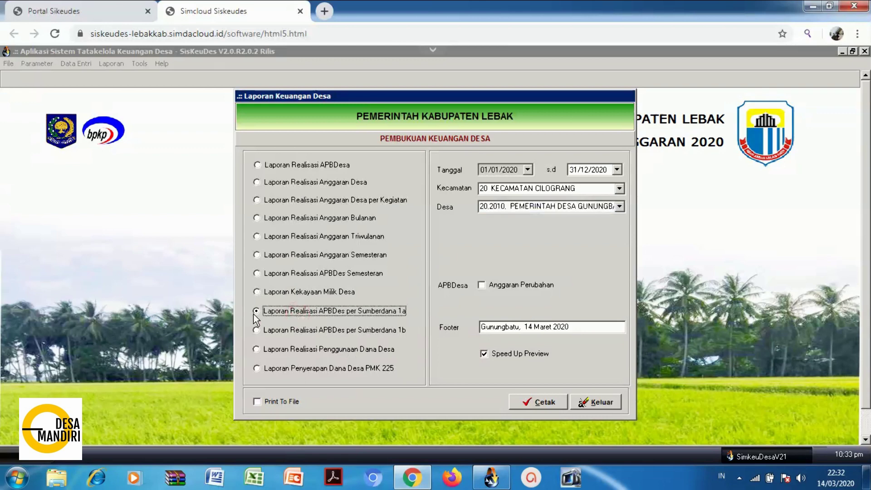
{"action": "left_click", "coordinate": [317, 291]}
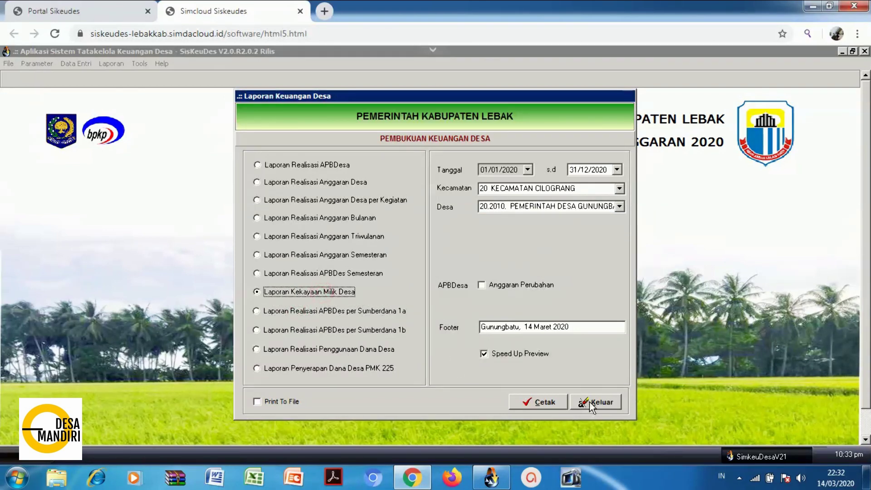
{"action": "left_click", "coordinate": [575, 402]}
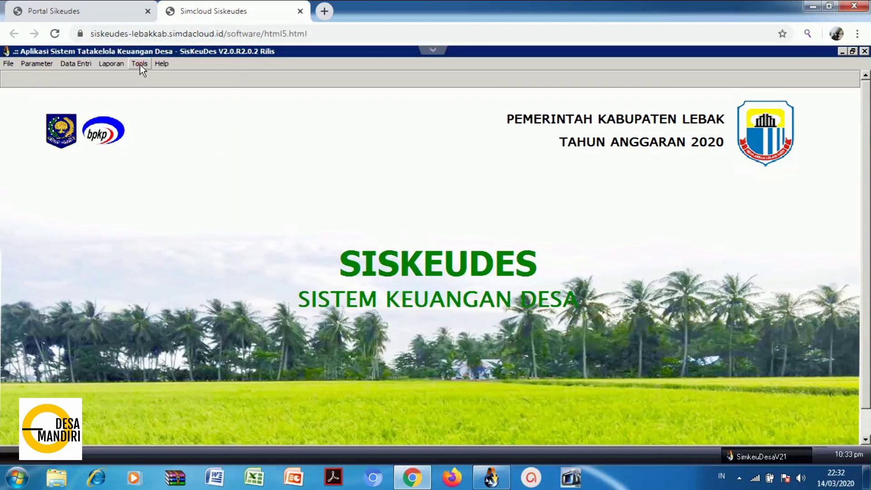
Step: Show the cloud Tools menu, then close the local Pembukuan report settings with Keluar
{"action": "left_click", "coordinate": [140, 64]}
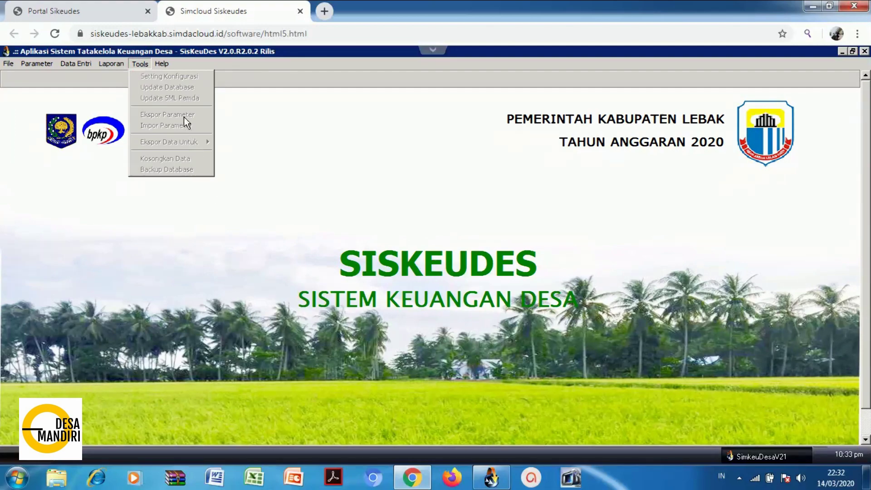
{"action": "left_click", "coordinate": [491, 477]}
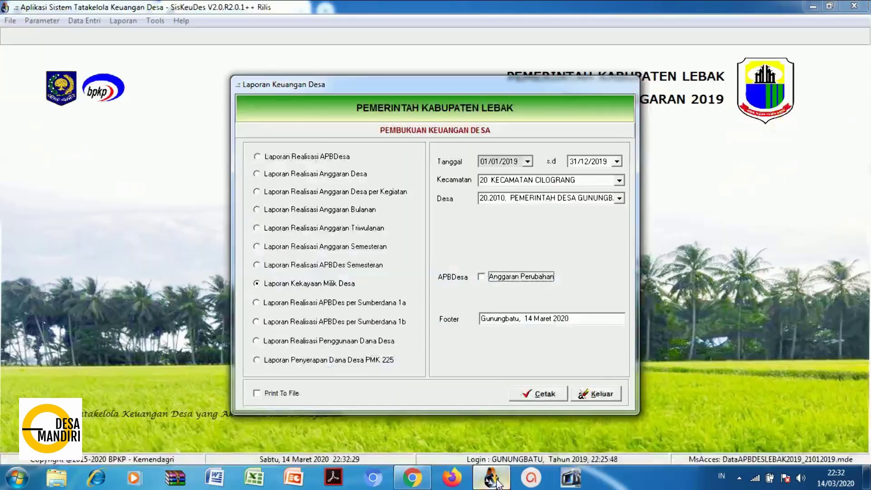
{"action": "left_click", "coordinate": [606, 400]}
Step: Browse the local Tools and Help menus, then dismiss the cloud Tools menu
{"action": "left_click", "coordinate": [156, 23]}
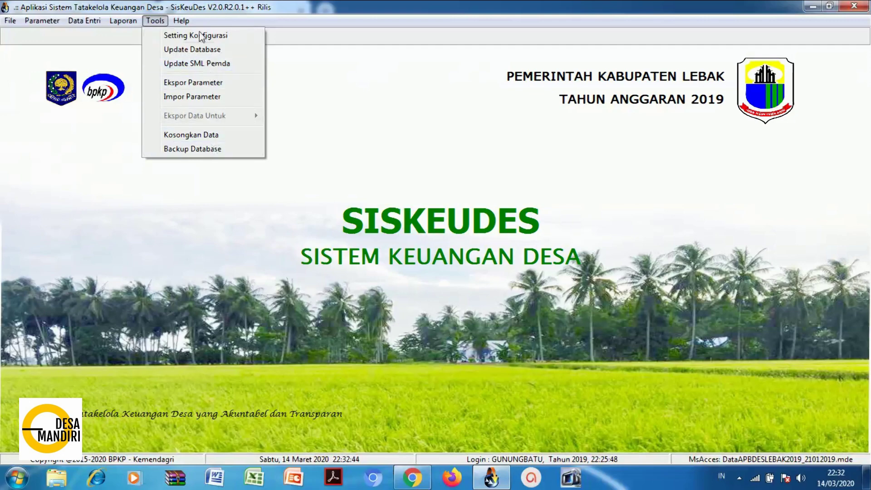
{"action": "mouse_move", "coordinate": [181, 23]}
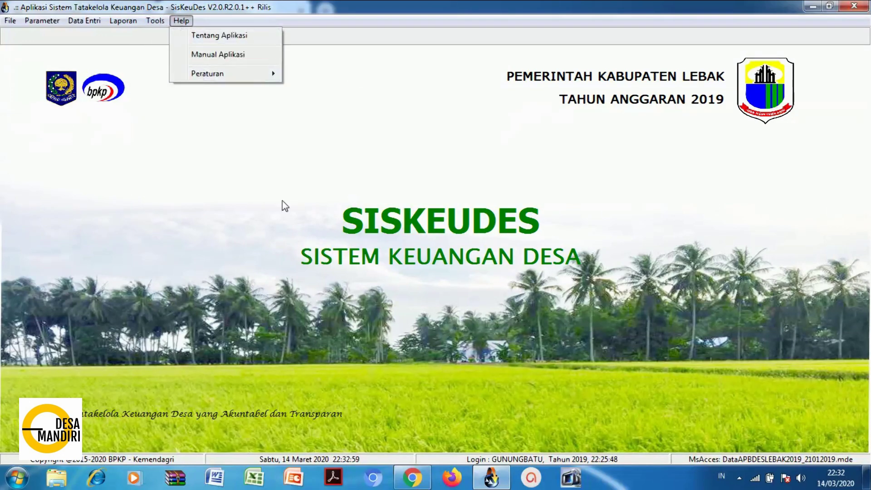
{"action": "left_click", "coordinate": [412, 477]}
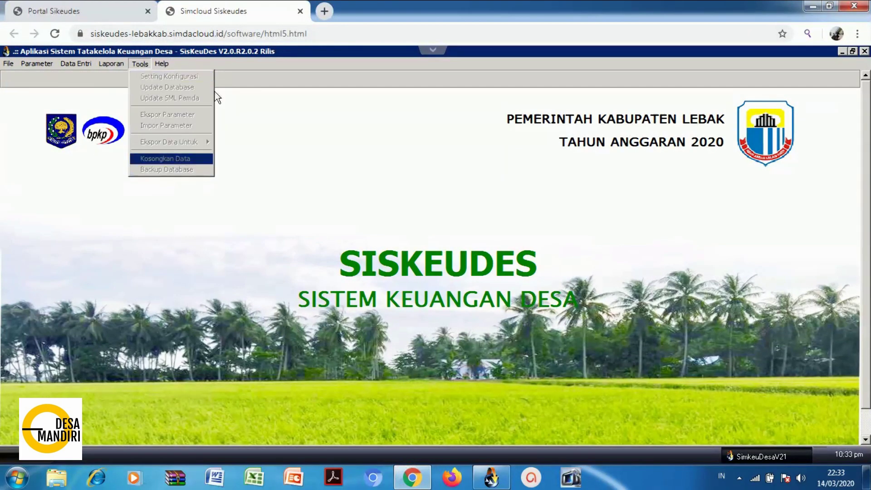
{"action": "left_click", "coordinate": [332, 222]}
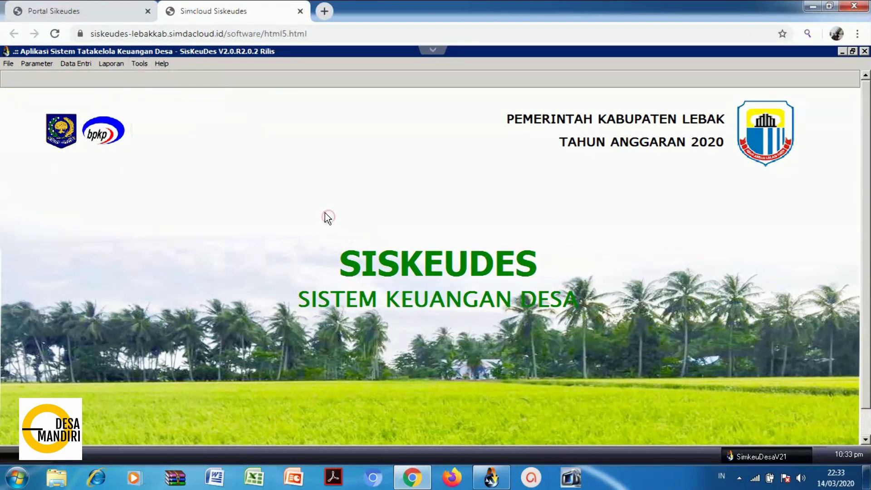